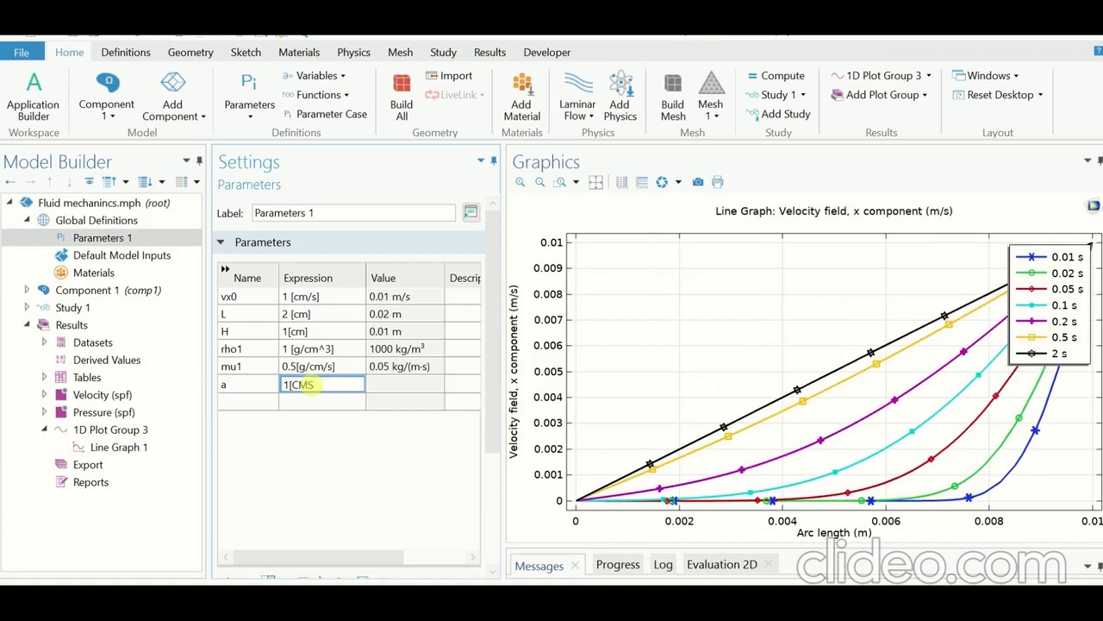
# Step: Complete the expression of parameter a as 1[cm/s]
pyautogui.press('BackSpace')
pyautogui.press('BackSpace')
pyautogui.write('cm/s]')
pyautogui.press('Return')
# Step: Add a global parameter named omega with the expression 2*pi[1/s]
pyautogui.click(255, 400)
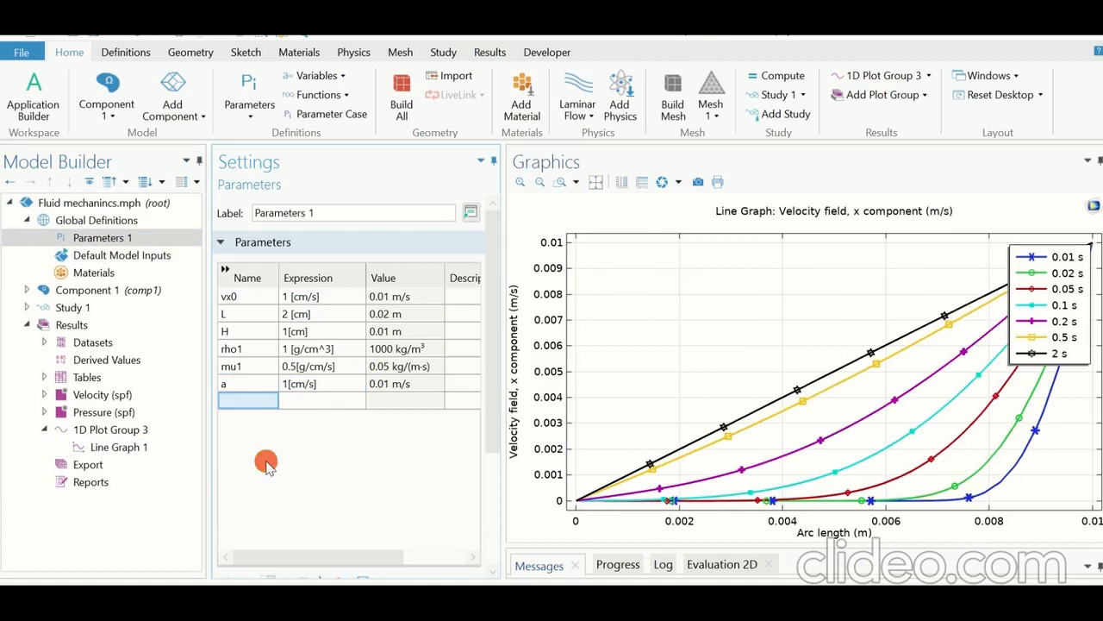
pyautogui.click(247, 403)
pyautogui.write('0')
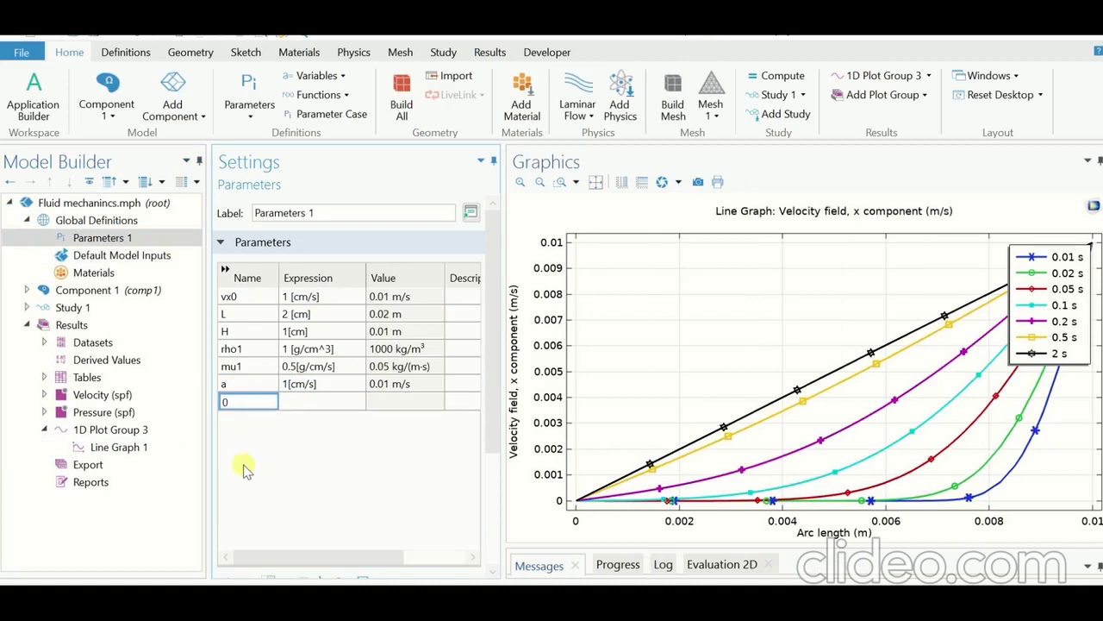
pyautogui.write('m')
pyautogui.press('BackSpace')
pyautogui.press('BackSpace')
pyautogui.write('omega')
pyautogui.press('Tab')
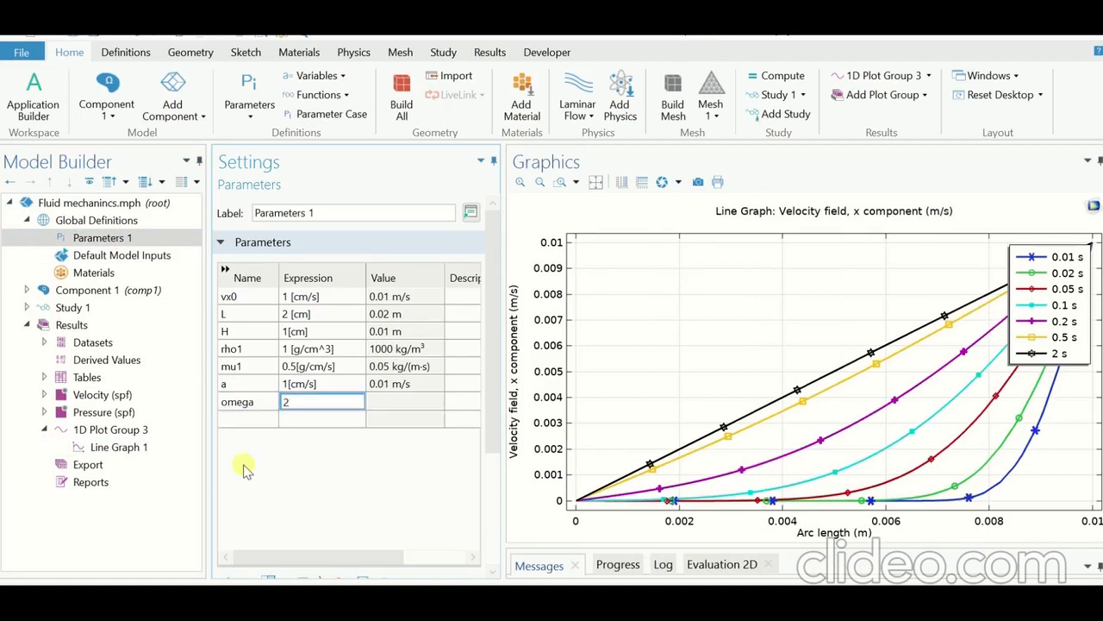
pyautogui.write('2*pi[1/s')
pyautogui.press('Return')
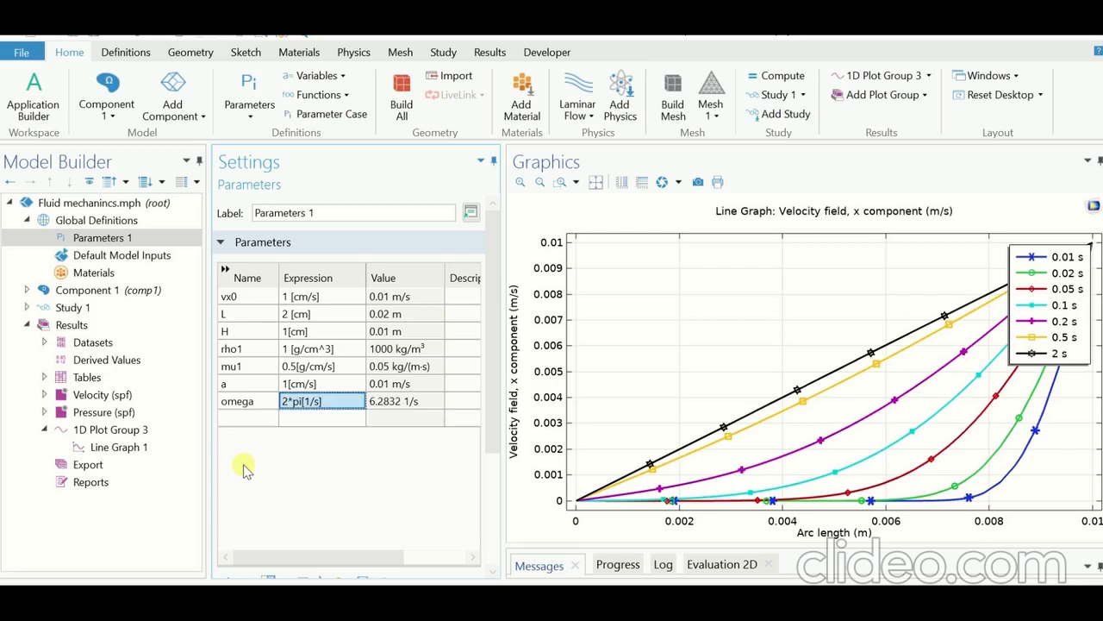
# Step: Set the sliding-wall tangential velocity of Wall 2 under Laminar Flow to a*sin(omega*t)
pyautogui.click(27, 290)
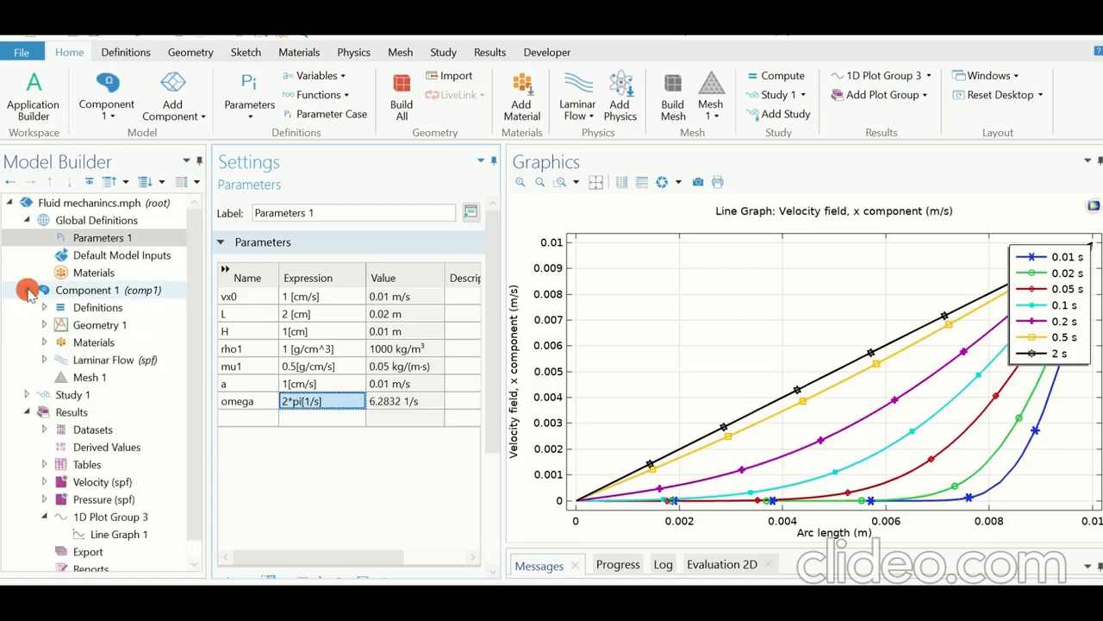
pyautogui.click(44, 359)
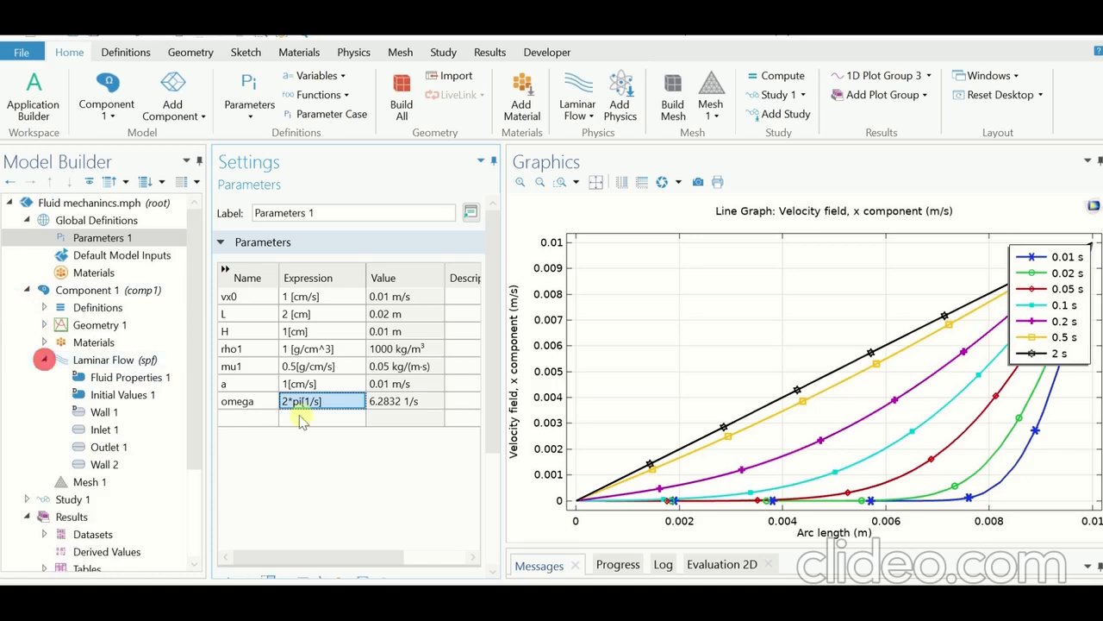
pyautogui.click(104, 464)
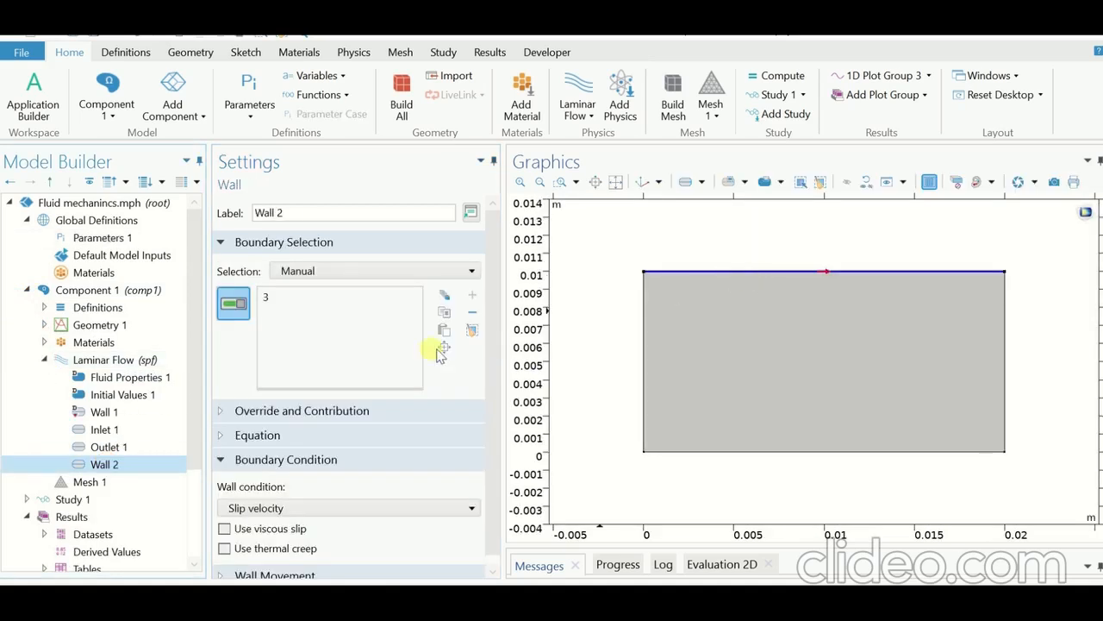
pyautogui.moveTo(491, 362); pyautogui.dragTo(490, 384)
pyautogui.click(381, 569)
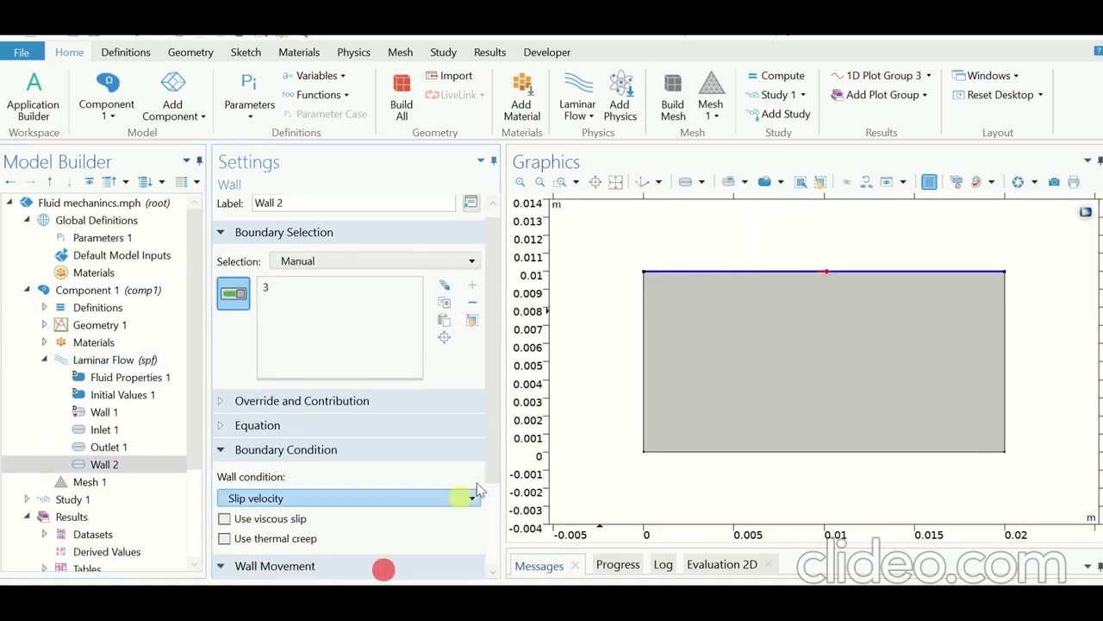
pyautogui.click(493, 448)
pyautogui.click(290, 562)
pyautogui.doubleClick(289, 561)
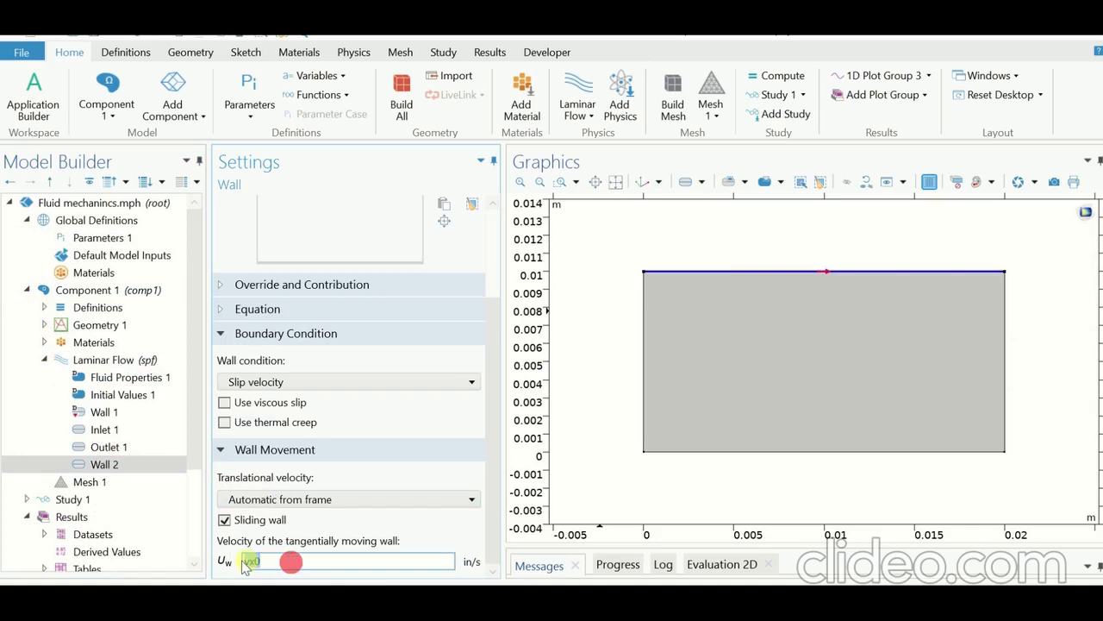
pyautogui.write('a')
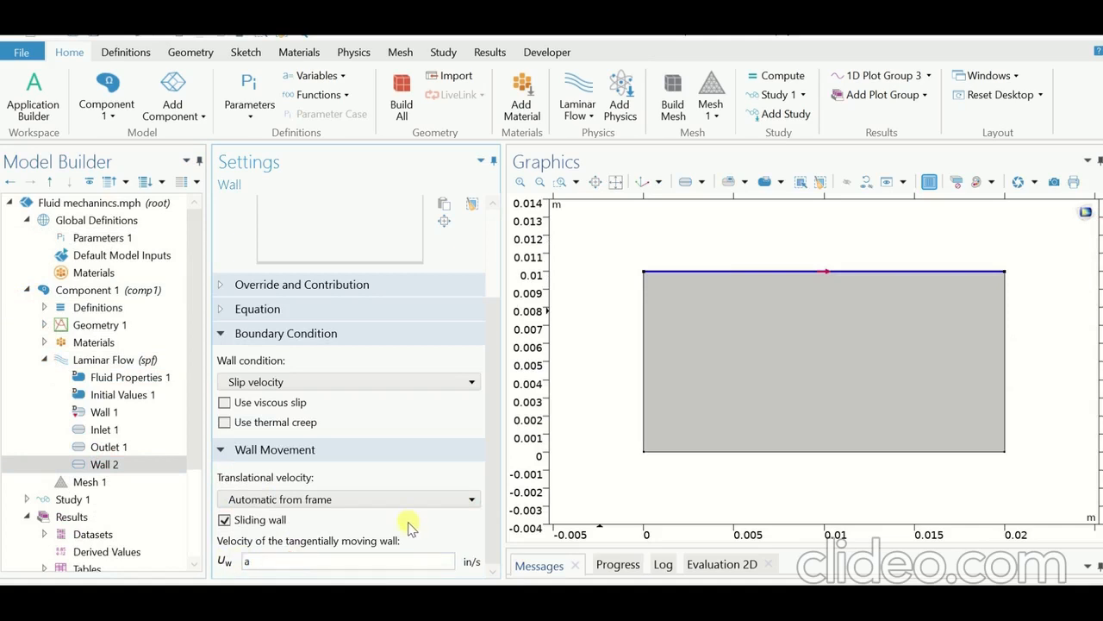
pyautogui.write('*sin(omega*t')
pyautogui.click(714, 274)
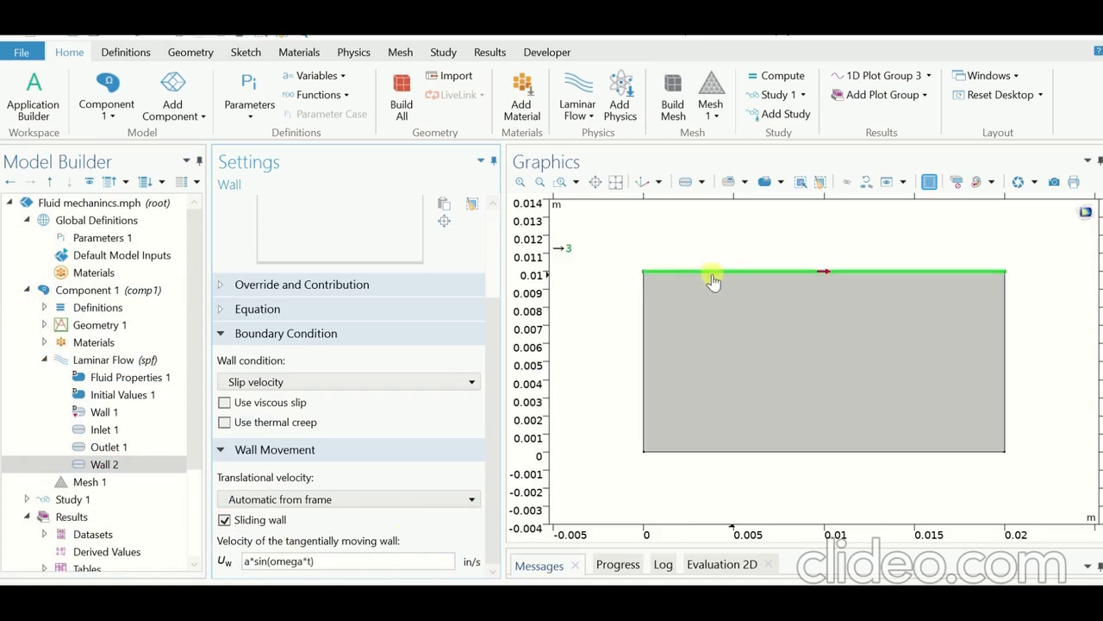
# Step: Replace the output times of Study 1's Time Dependent step with range(0,2,18)
pyautogui.moveTo(199, 416); pyautogui.dragTo(192, 456)
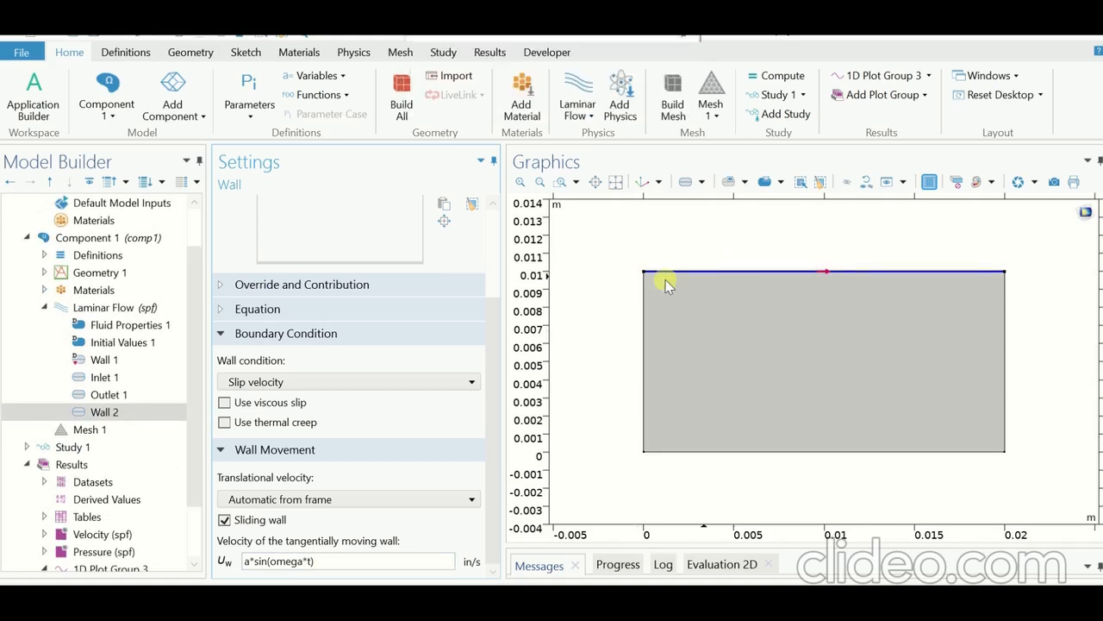
pyautogui.moveTo(198, 402); pyautogui.dragTo(177, 443)
pyautogui.click(26, 394)
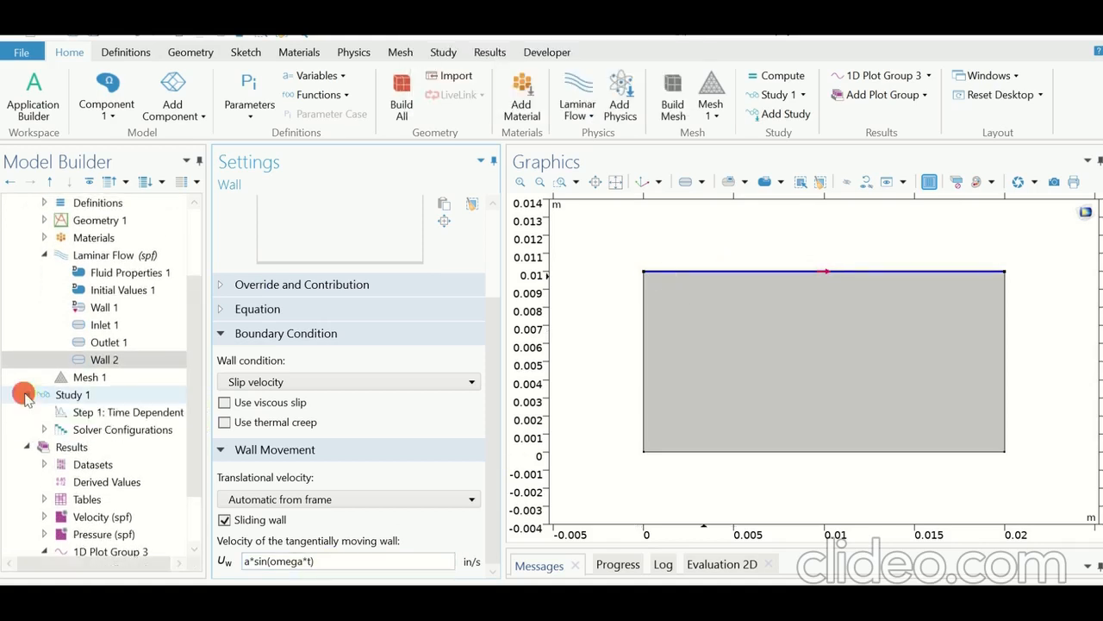
pyautogui.click(114, 412)
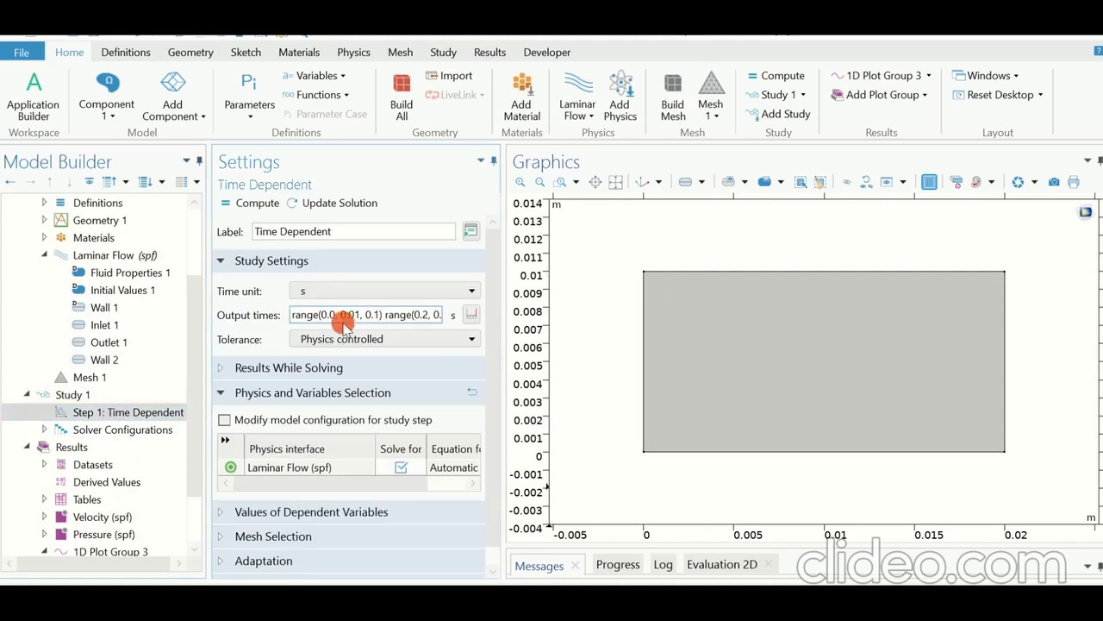
pyautogui.tripleClick(423, 312)
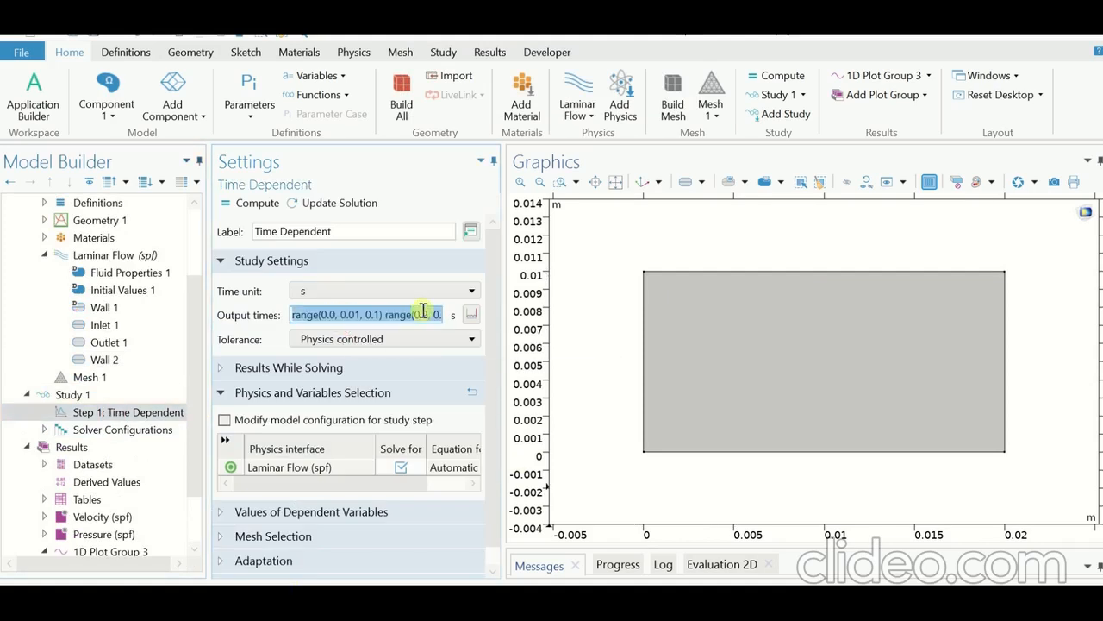
pyautogui.press('BackSpace')
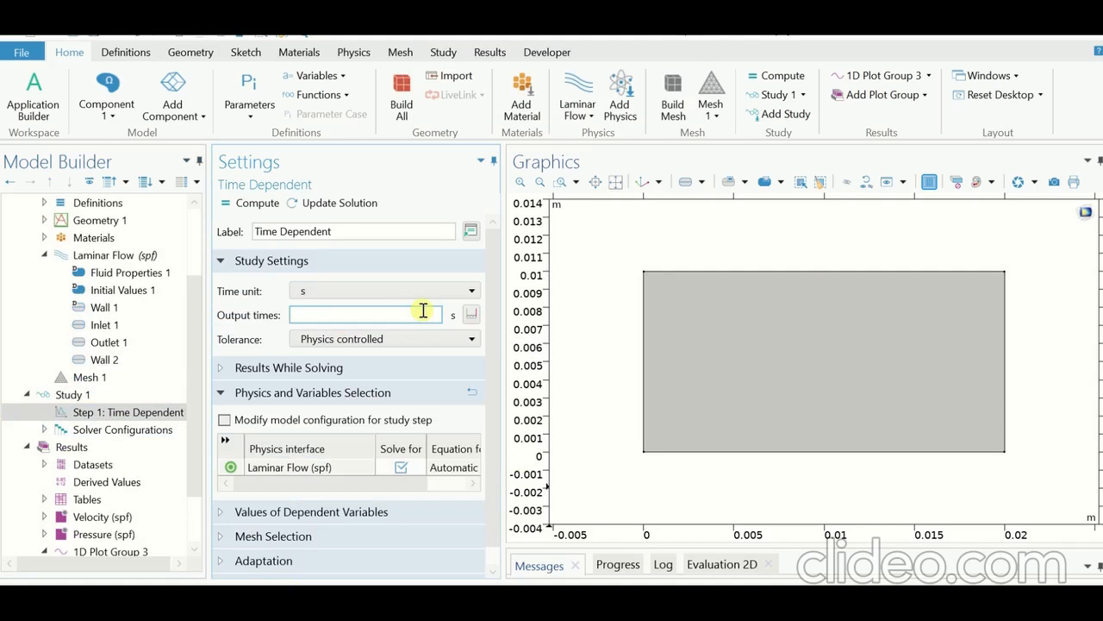
pyautogui.write('range(0,2,18')
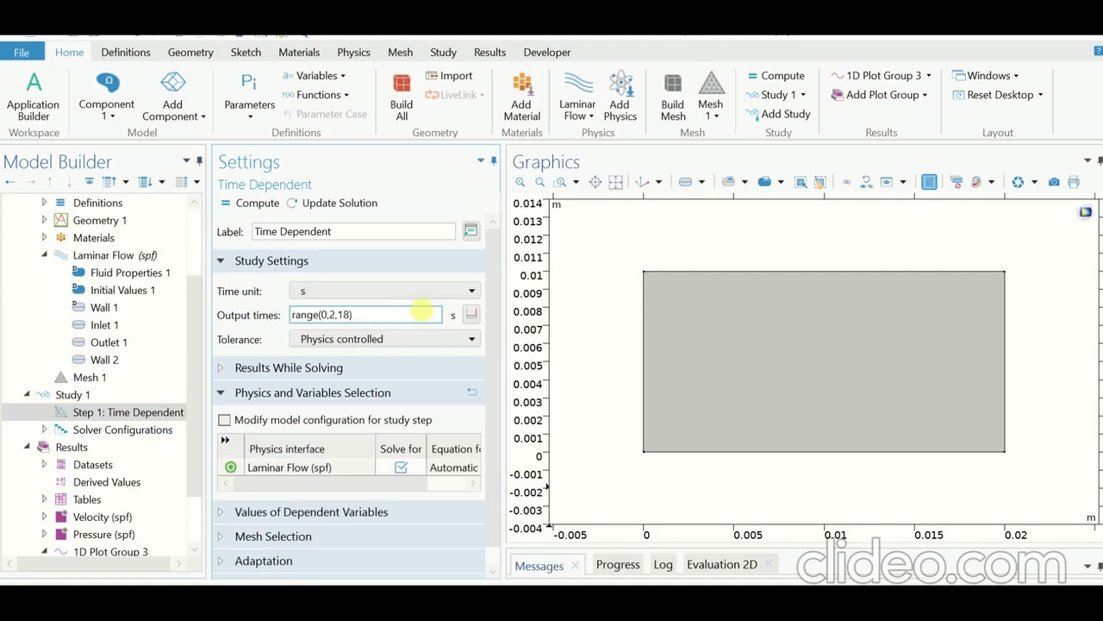
# Step: Append range(19,0.25,20) to the output times and compute the study
pyautogui.click(371, 315)
pyautogui.write('ran')
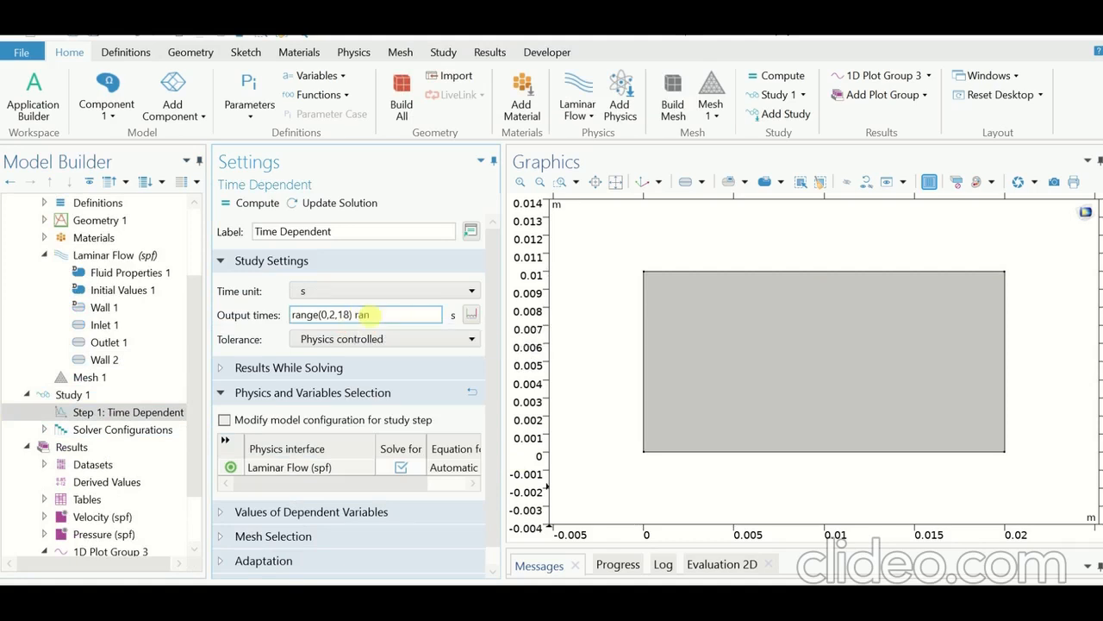
pyautogui.write('ge')
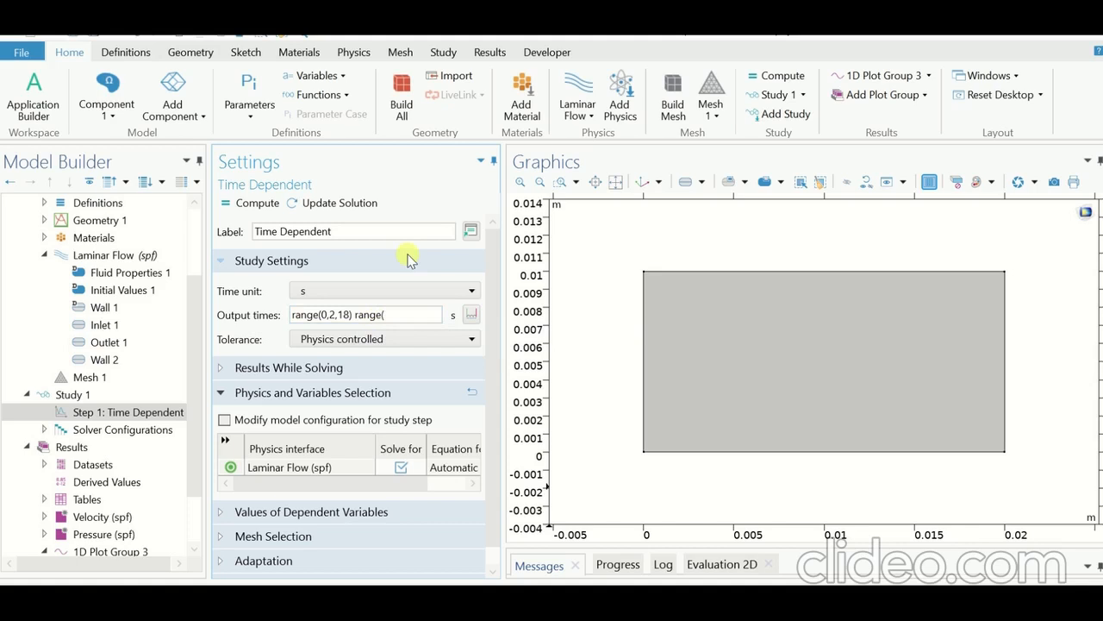
pyautogui.write('(19,0.25,20')
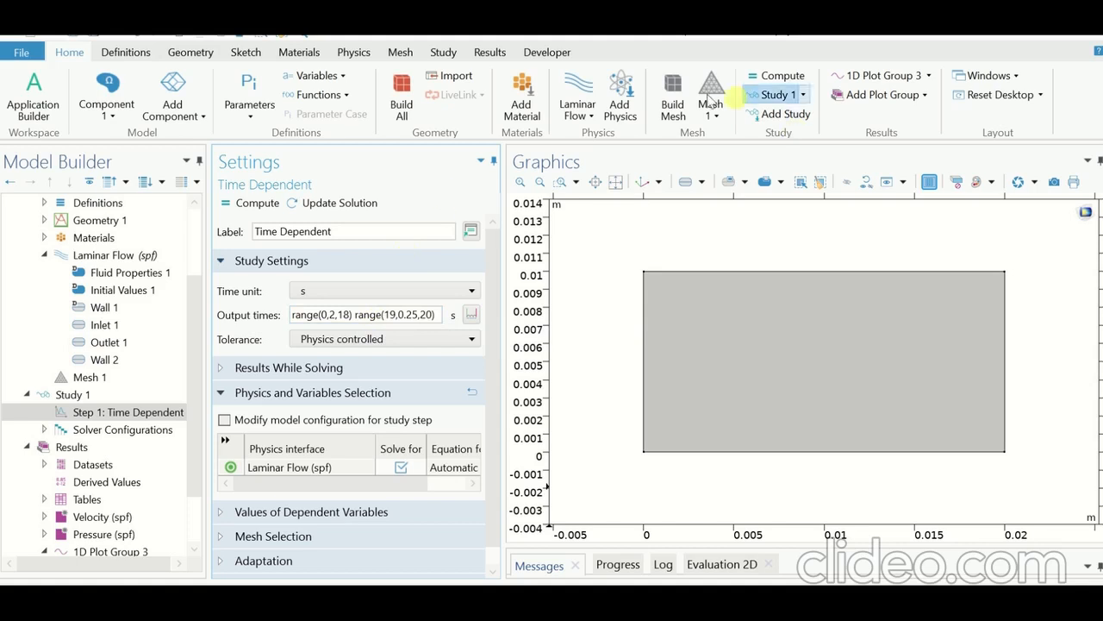
pyautogui.click(762, 77)
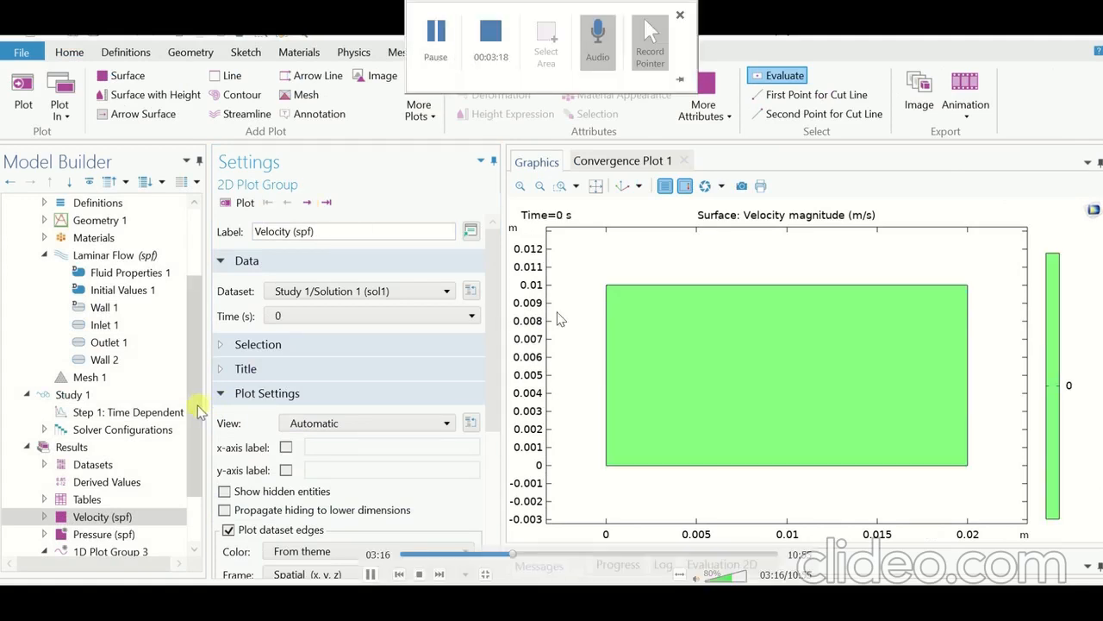
# Step: Step the velocity magnitude surface plot through the successive output times up to 20 s
pyautogui.click(310, 209)
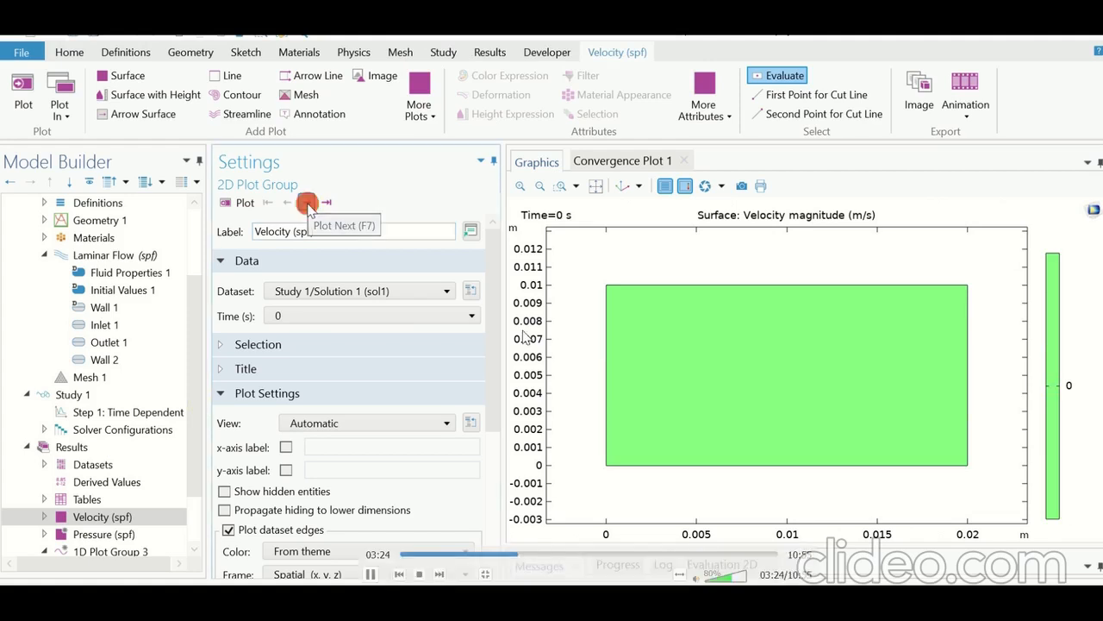
pyautogui.click(310, 208)
pyautogui.click(310, 208)
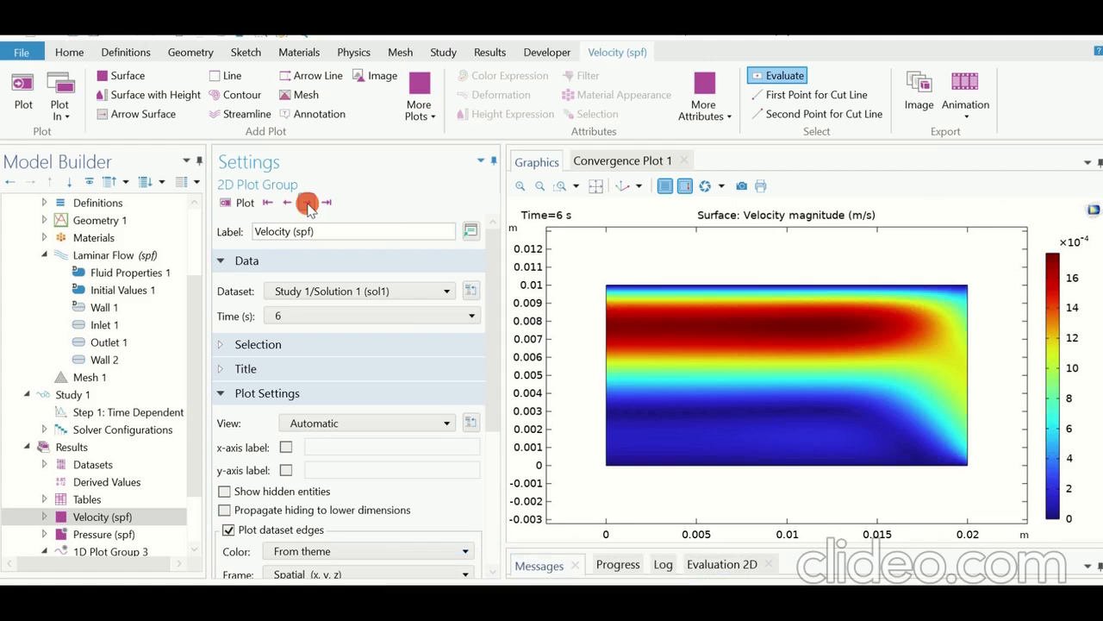
pyautogui.click(309, 209)
pyautogui.click(310, 208)
pyautogui.click(310, 209)
pyautogui.click(309, 209)
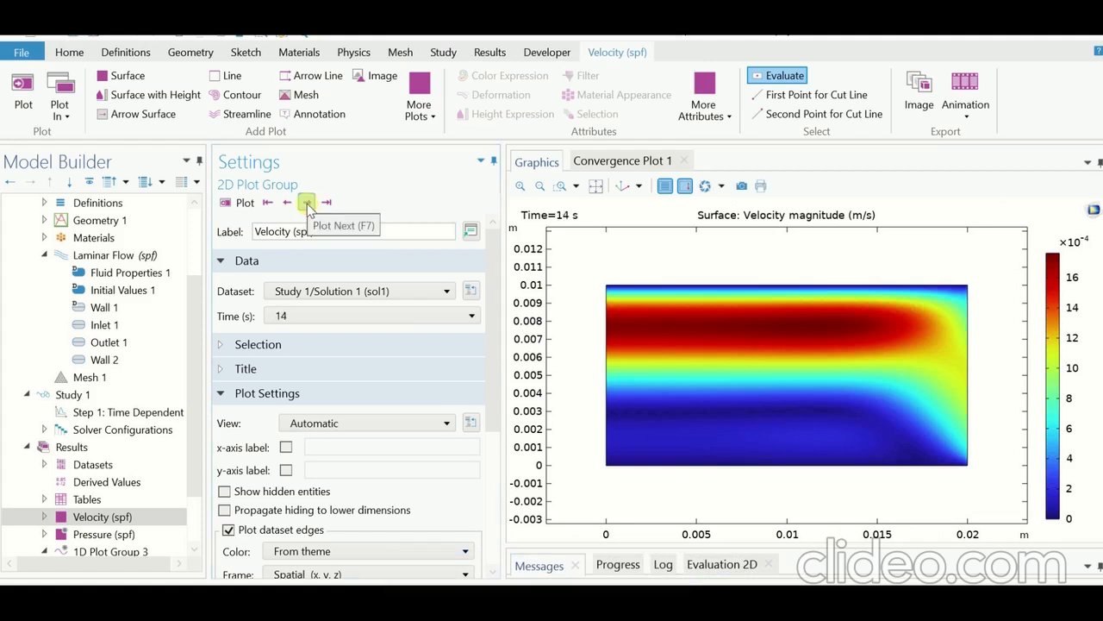
pyautogui.click(310, 209)
pyautogui.click(309, 209)
pyautogui.click(309, 208)
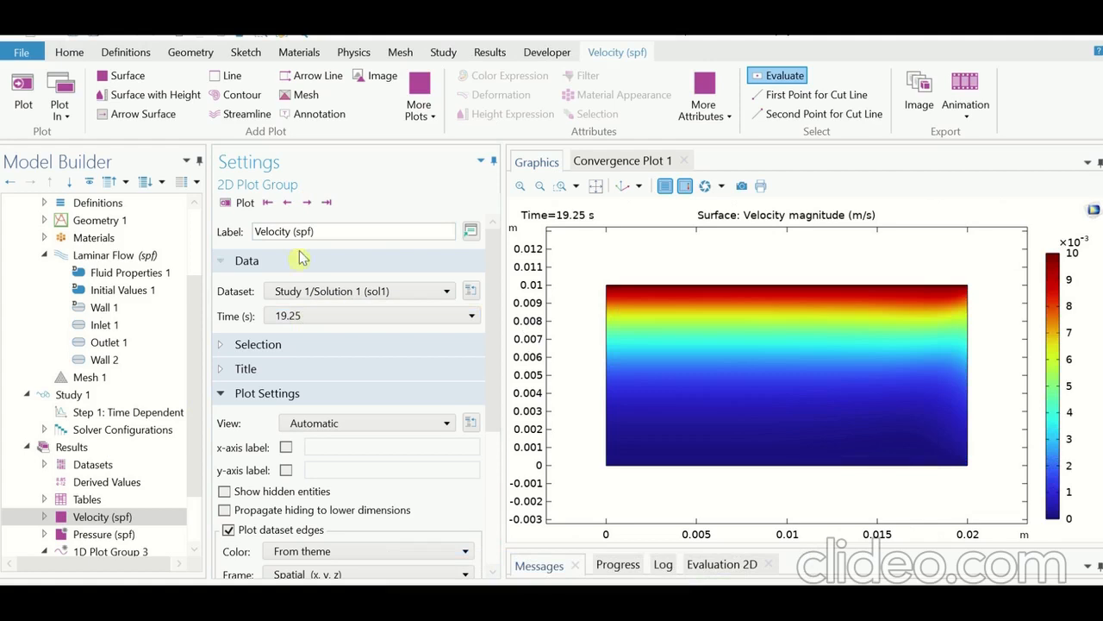
pyautogui.click(308, 205)
pyautogui.click(308, 205)
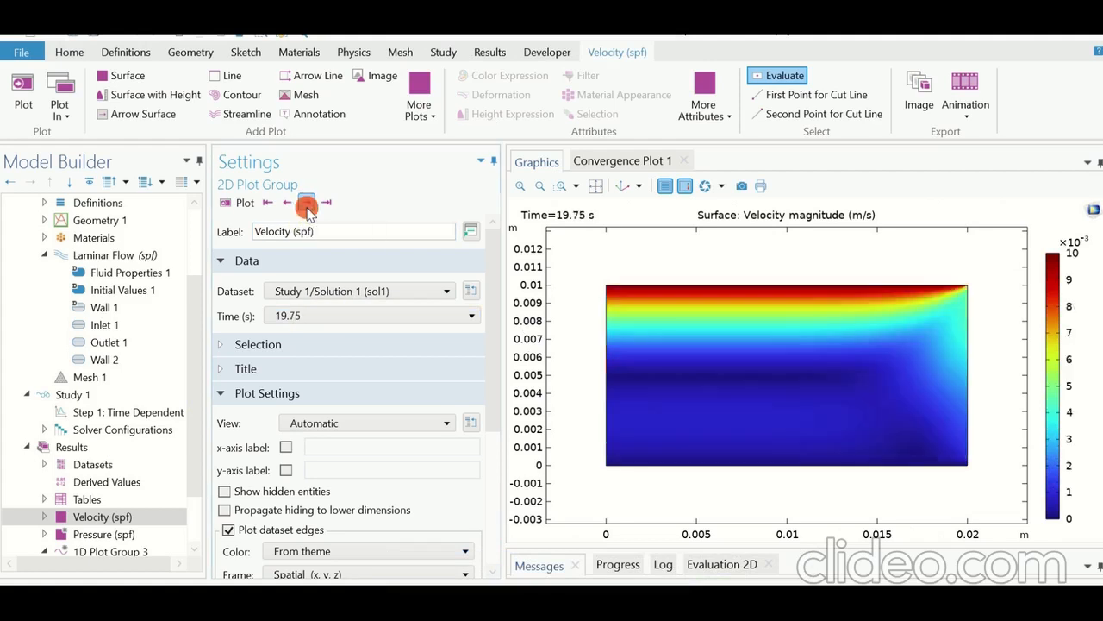
pyautogui.click(307, 209)
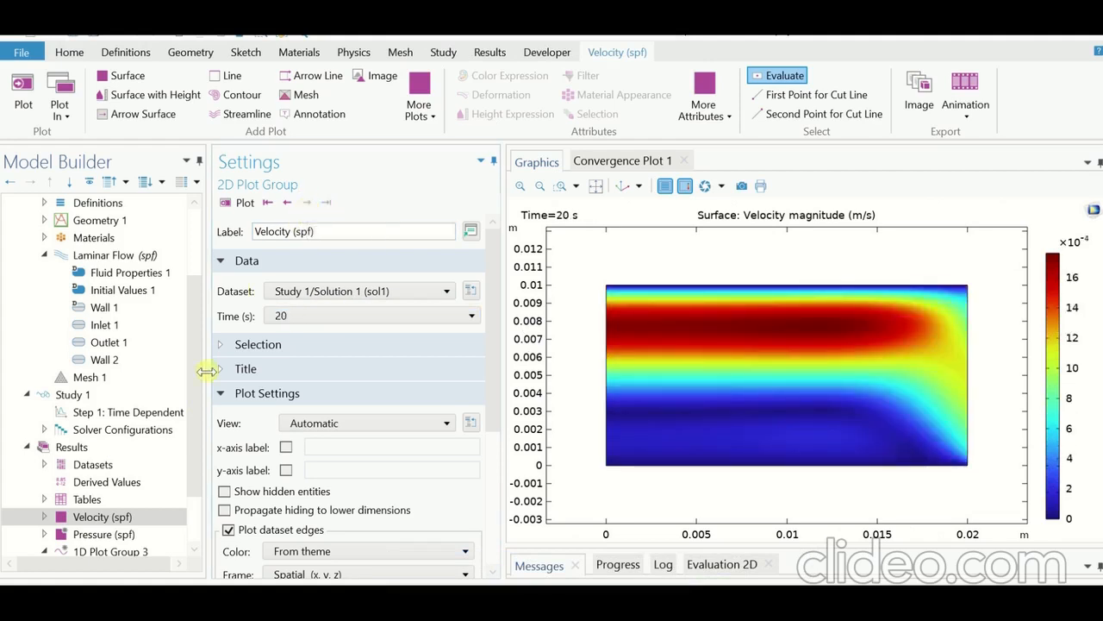
# Step: Plot 1D Plot Group 3 for only the times 19, 19.25, 19.5, 19.75 and 20 s
pyautogui.scroll(-2, 197, 374)
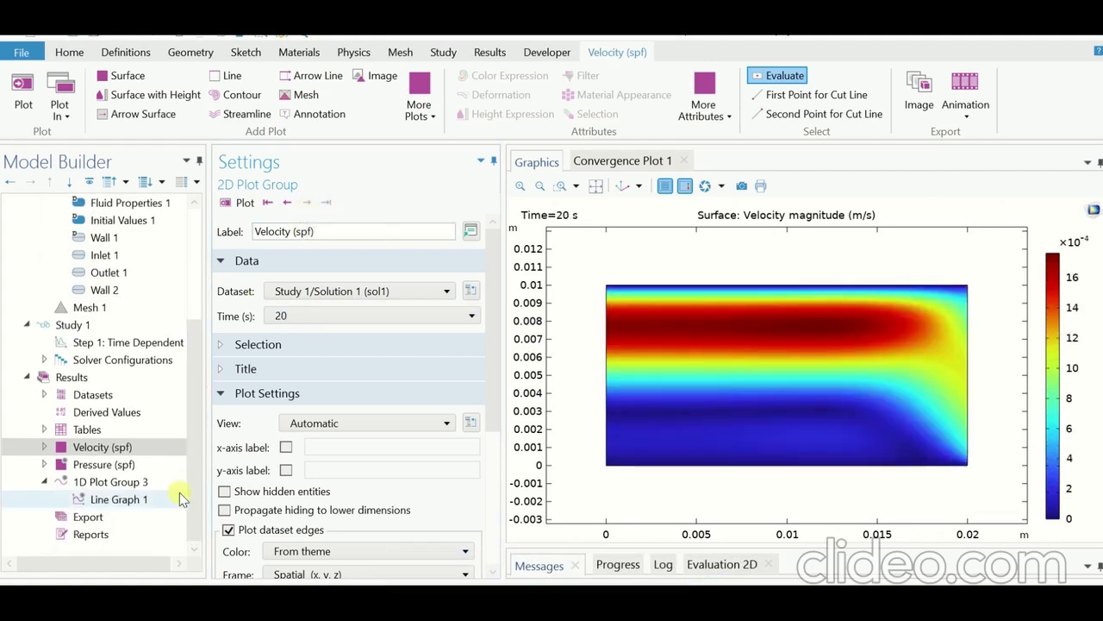
pyautogui.click(104, 485)
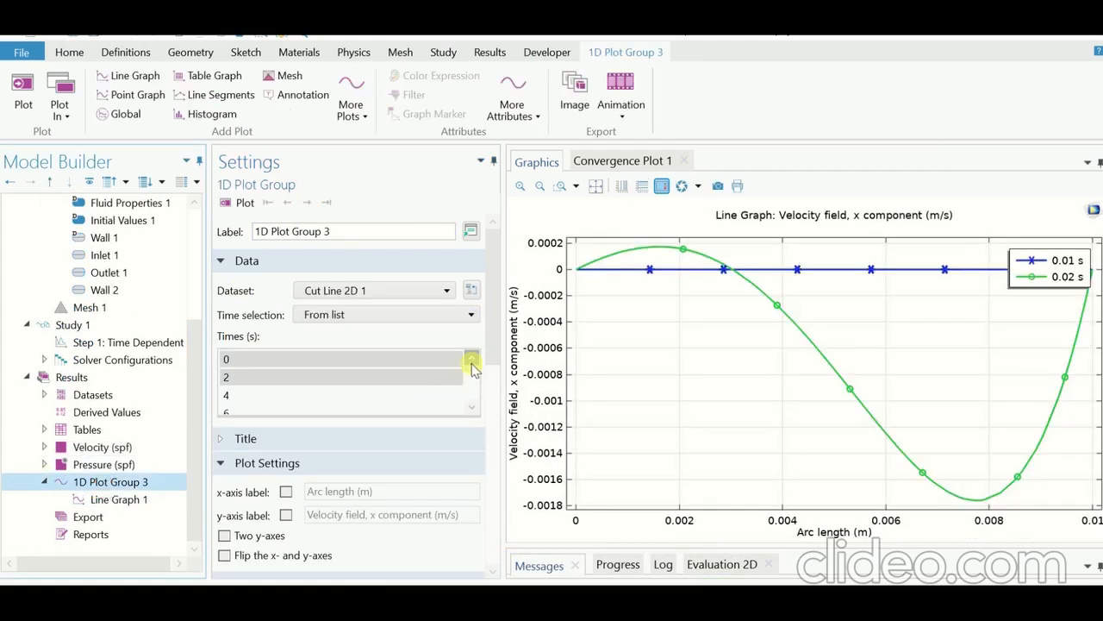
pyautogui.moveTo(470, 364); pyautogui.dragTo(472, 398)
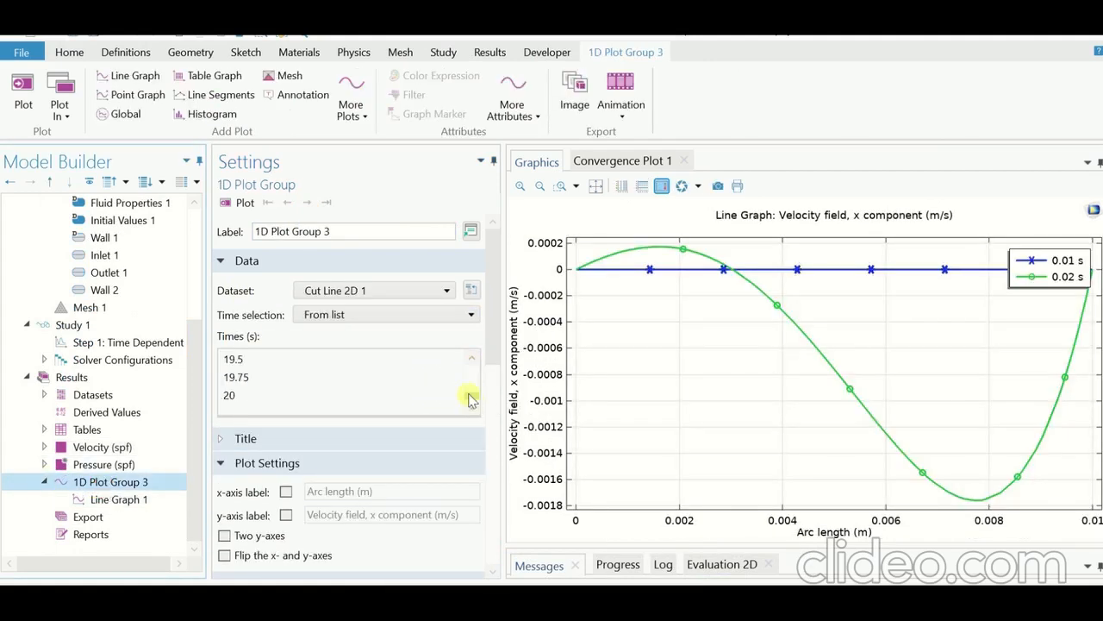
pyautogui.click(472, 357)
pyautogui.click(472, 358)
pyautogui.click(249, 358)
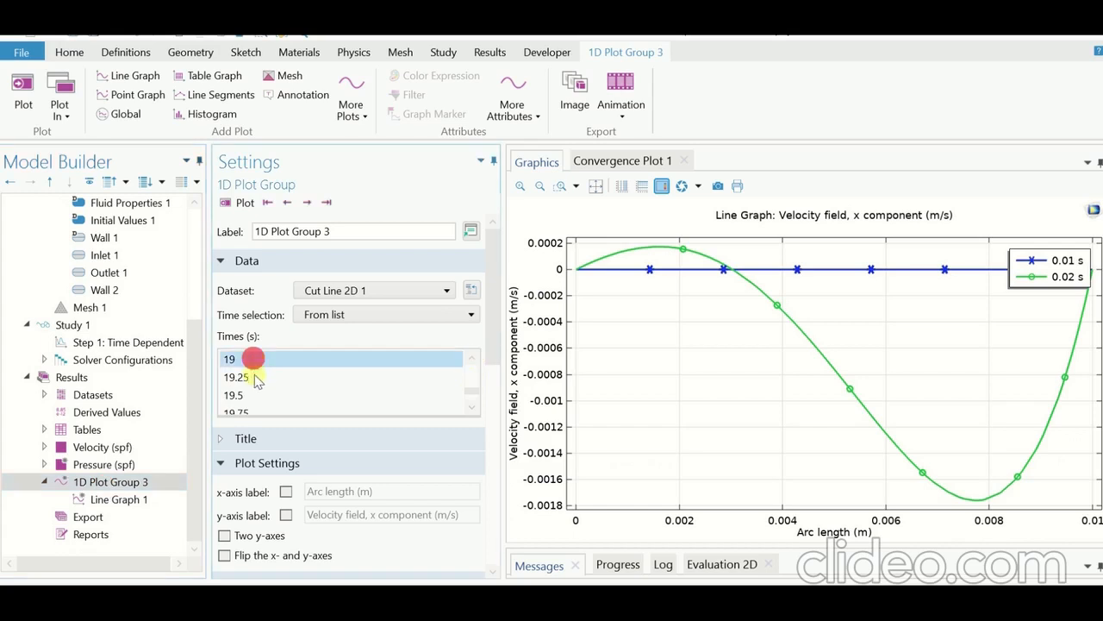
pyautogui.keyDown('ctrl'); pyautogui.click(256, 377); pyautogui.keyUp('ctrl')
pyautogui.keyDown('ctrl'); pyautogui.click(247, 394); pyautogui.keyUp('ctrl')
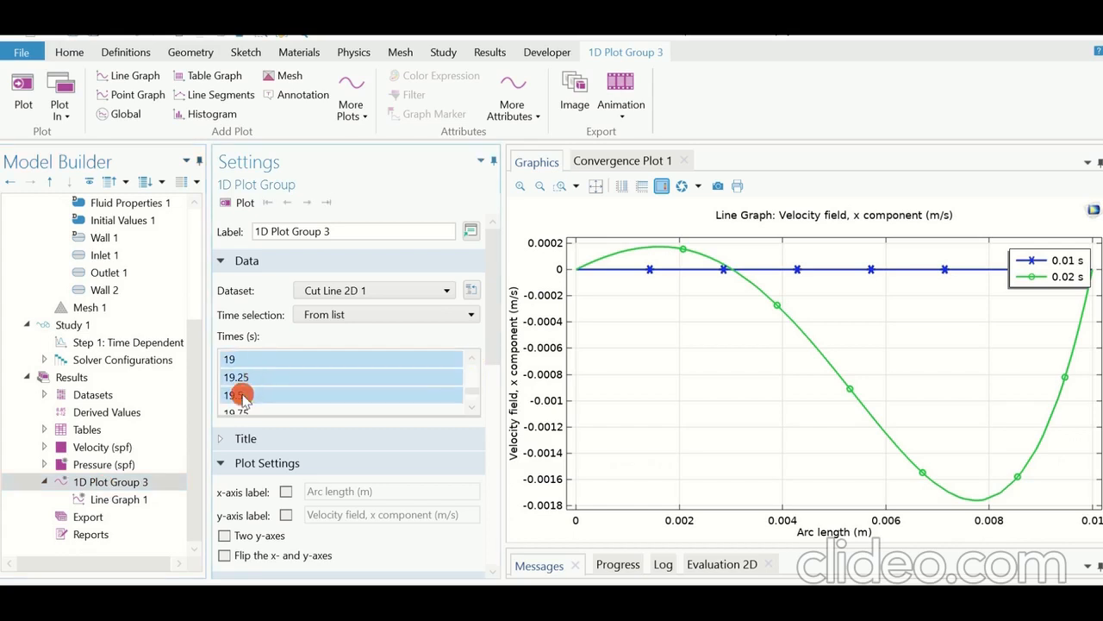
pyautogui.click(470, 403)
pyautogui.keyDown('ctrl'); pyautogui.click(286, 395); pyautogui.keyUp('ctrl')
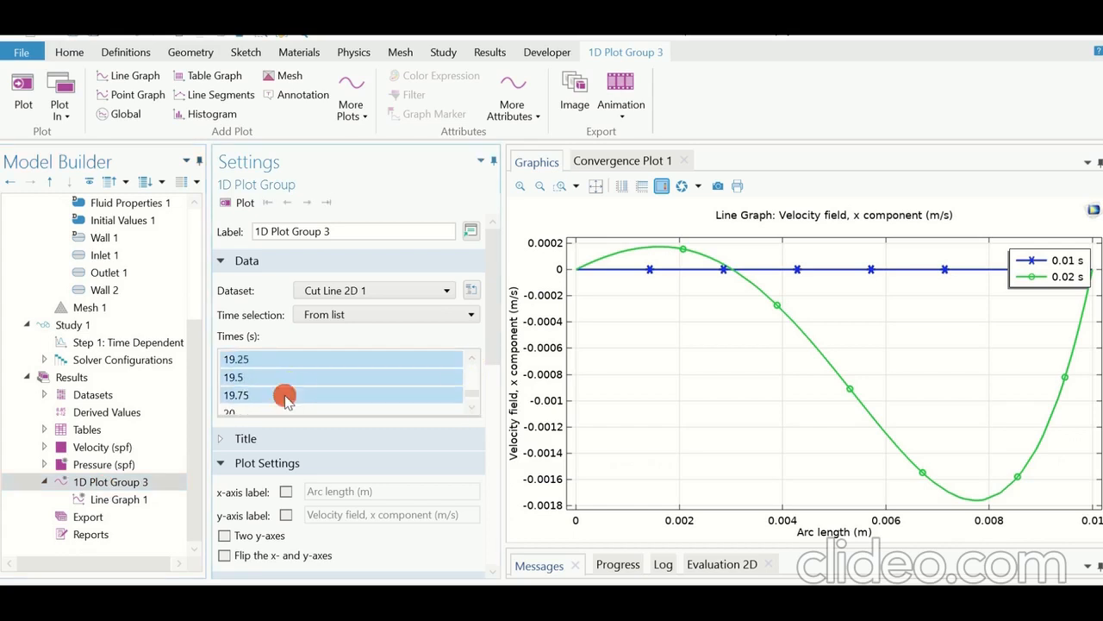
pyautogui.keyDown('ctrl'); pyautogui.click(260, 411); pyautogui.keyUp('ctrl')
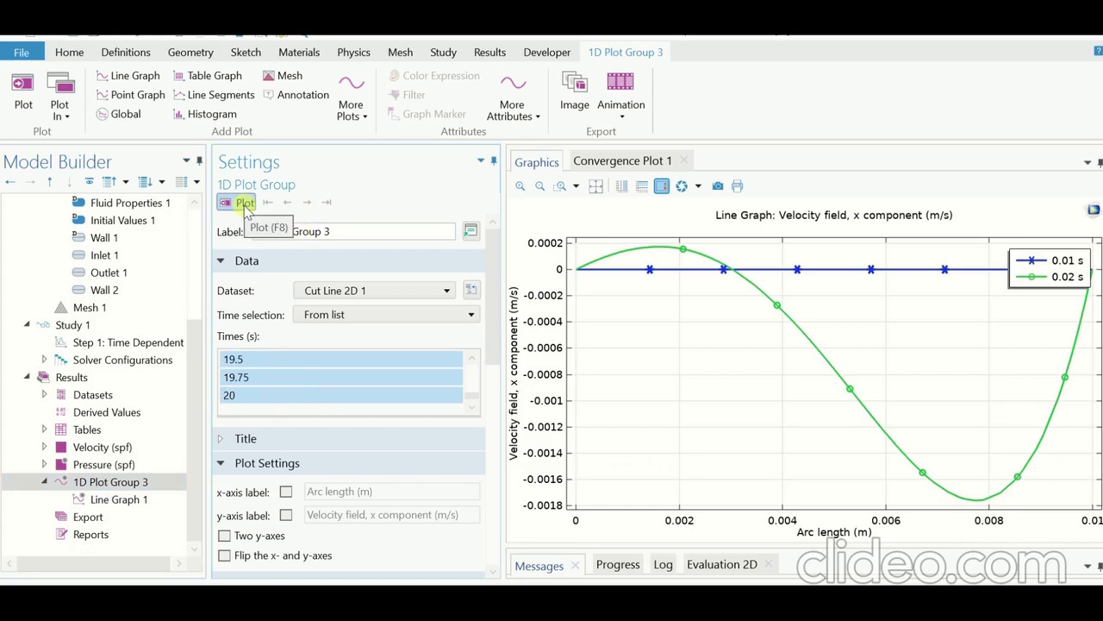
pyautogui.click(245, 203)
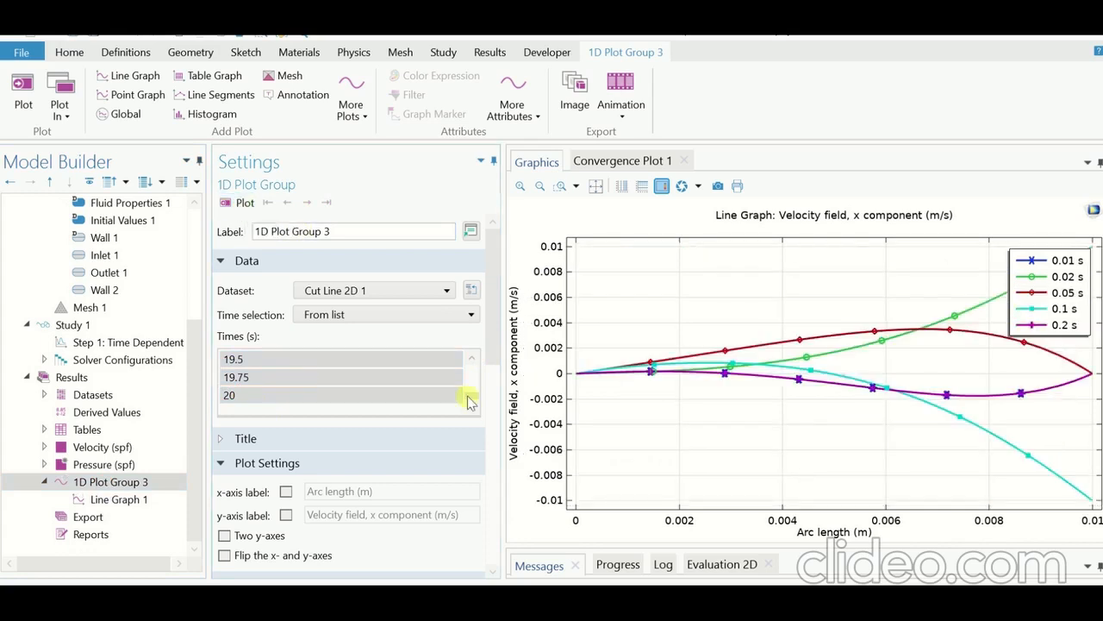
# Step: Delete all the existing manual legend entries of Line Graph 1
pyautogui.click(129, 500)
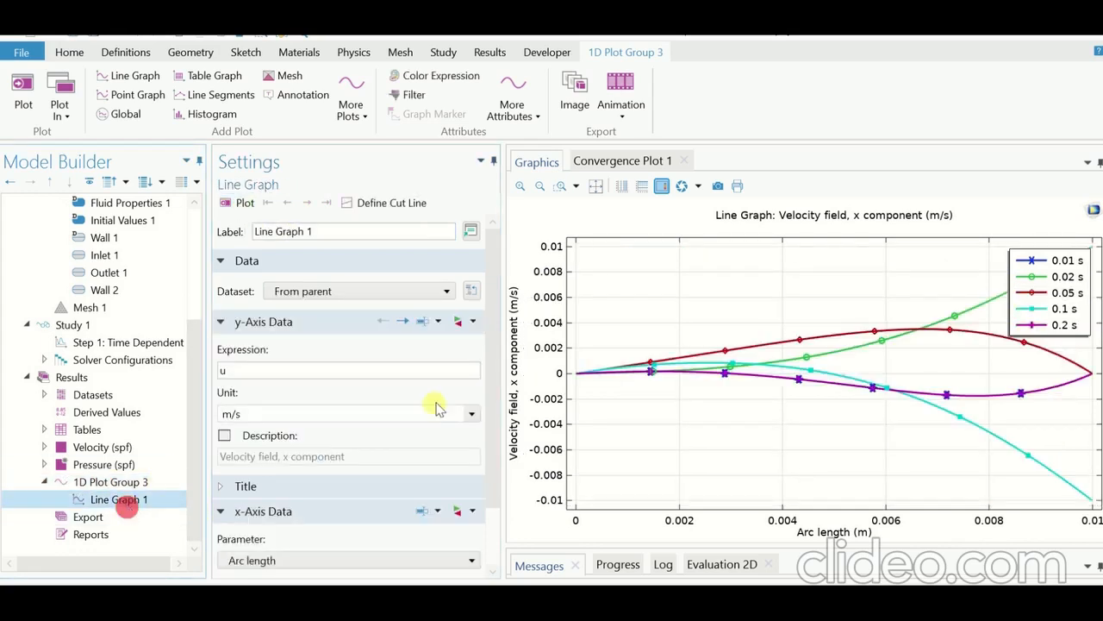
pyautogui.scroll(-2, 498, 414)
pyautogui.click(272, 542)
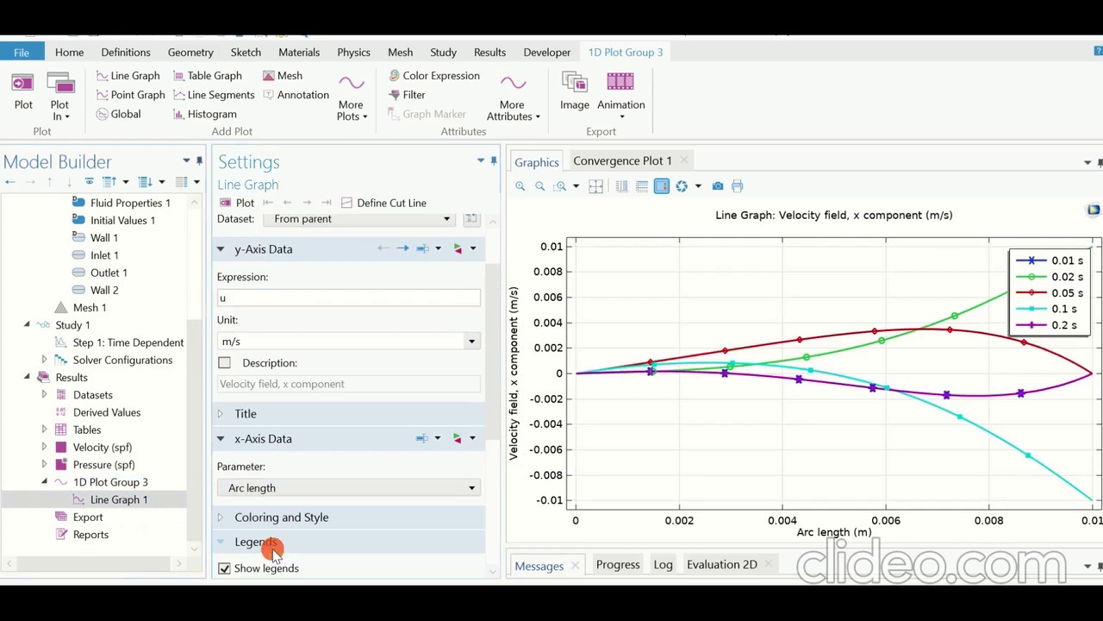
pyautogui.scroll(-7, 491, 488)
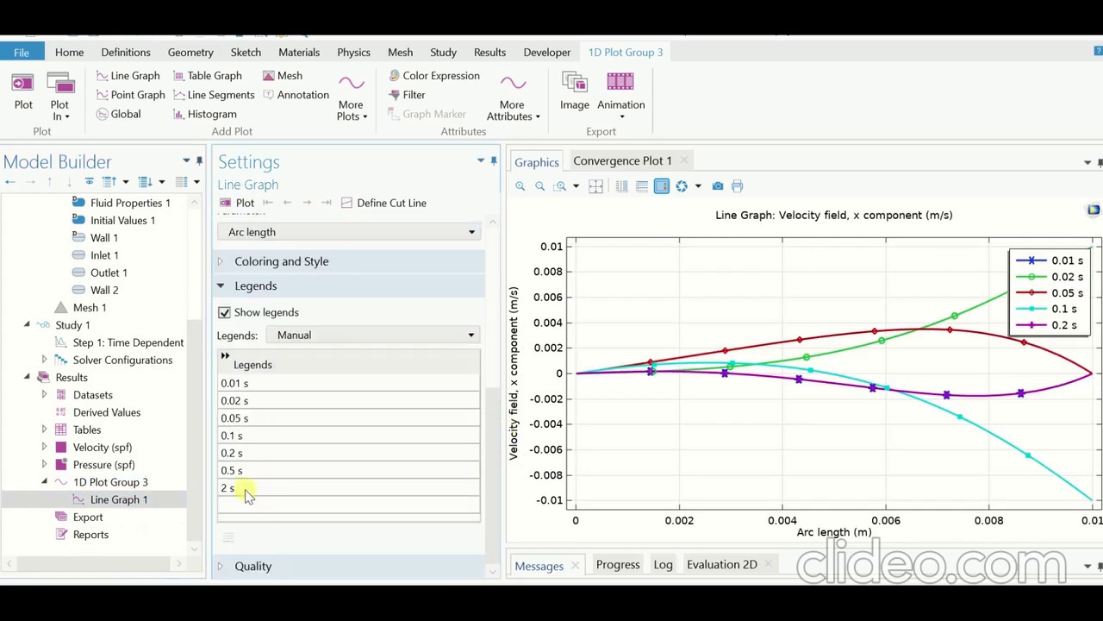
pyautogui.moveTo(245, 488); pyautogui.dragTo(248, 406)
pyautogui.rightClick(237, 384)
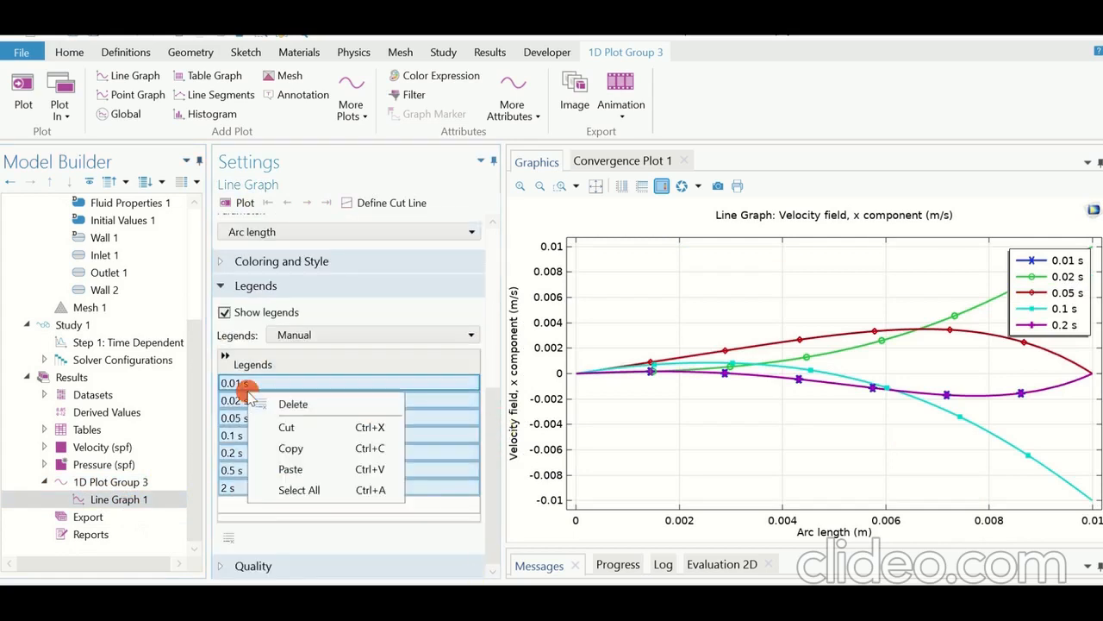
pyautogui.click(298, 405)
# Step: Enter 19 s, 19.25 s and 19.5 s as the first three manual legends of Line Graph 1
pyautogui.click(262, 380)
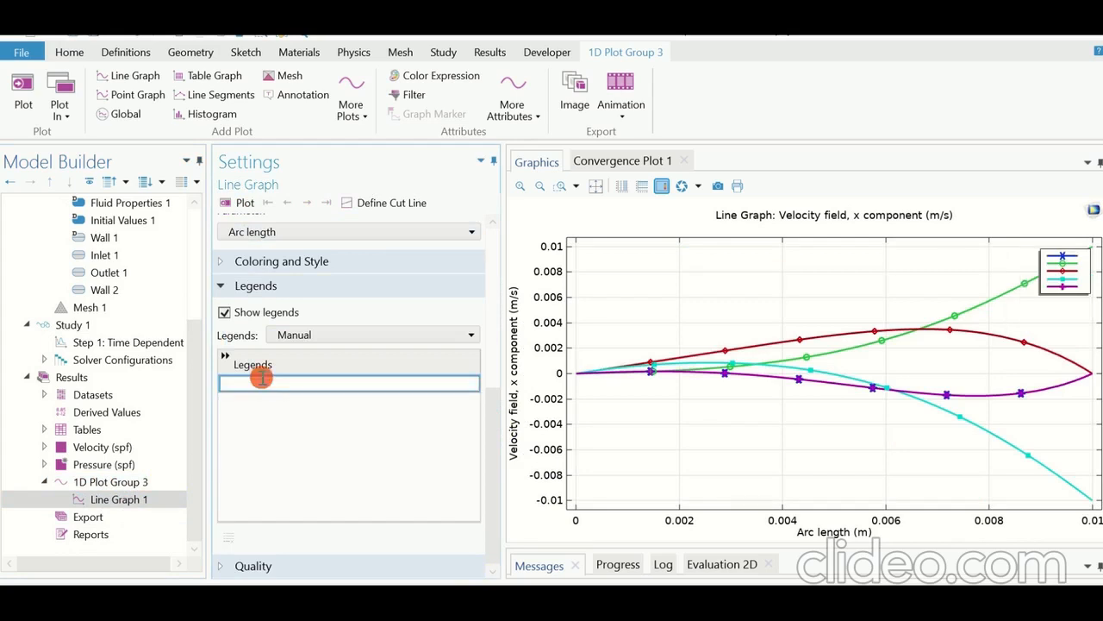
pyautogui.write('19 s')
pyautogui.press('Return')
pyautogui.click(258, 401)
pyautogui.write('19')
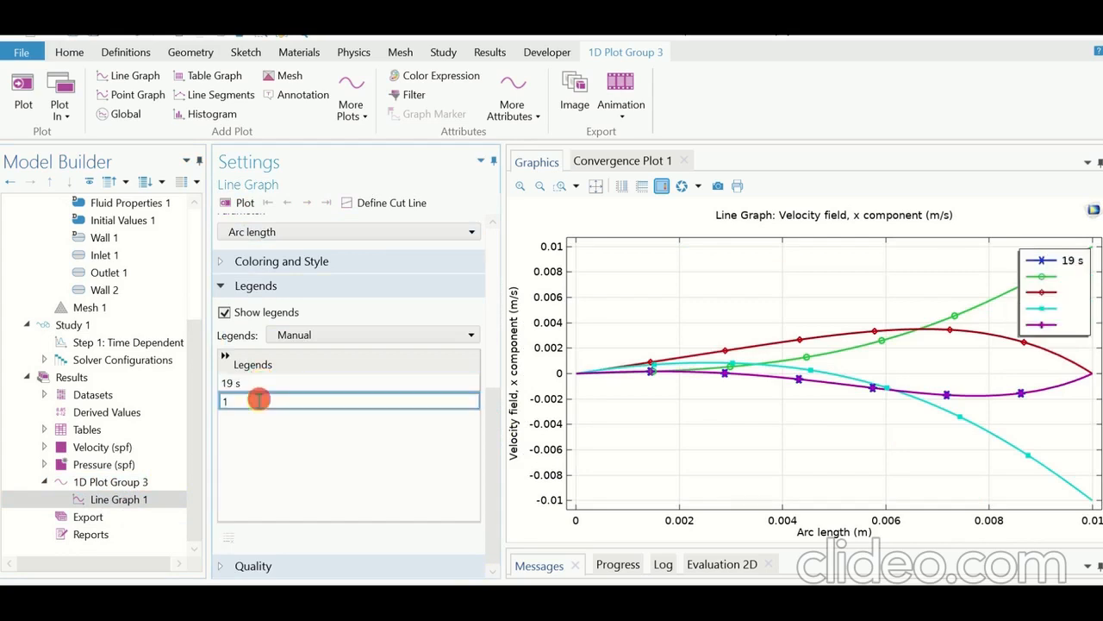
pyautogui.write('.25 s')
pyautogui.press('Return')
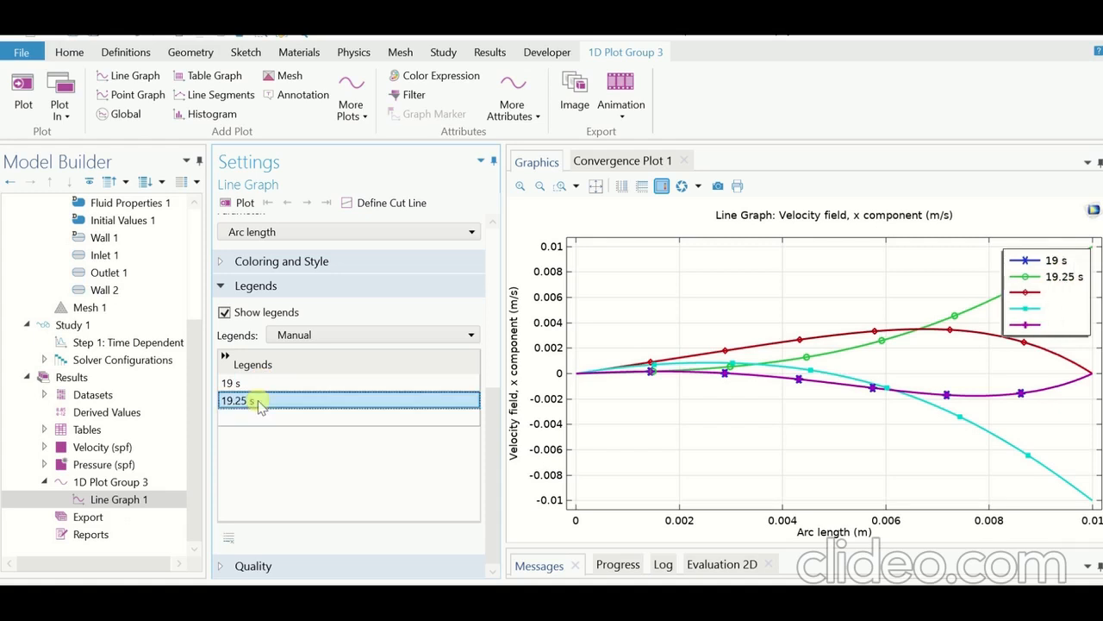
pyautogui.click(250, 418)
pyautogui.write('1')
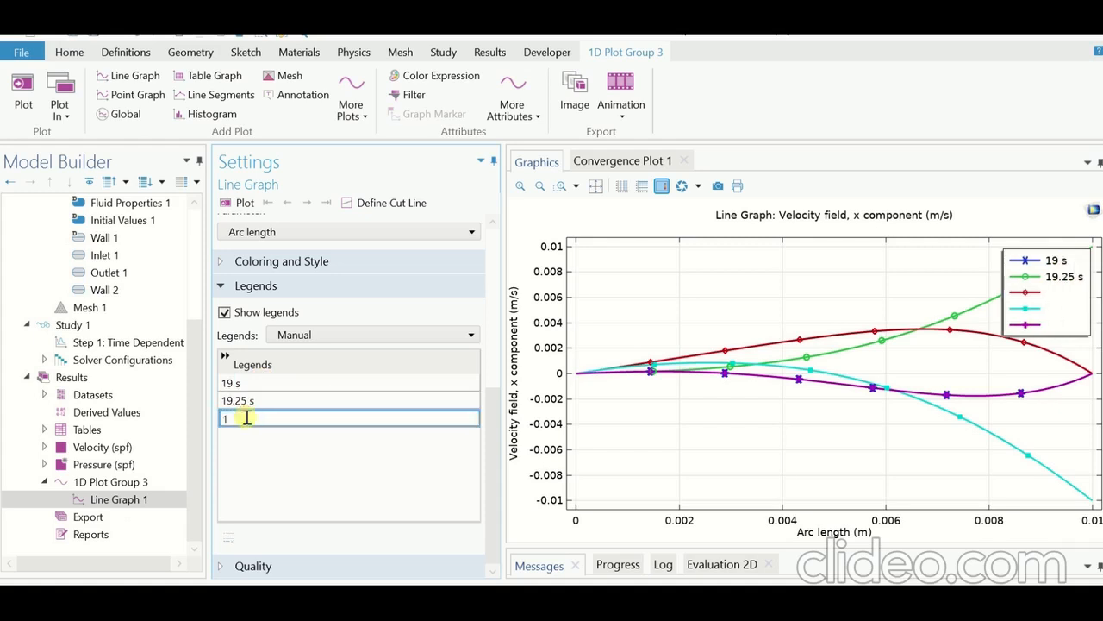
pyautogui.write('9.5 s')
pyautogui.press('Return')
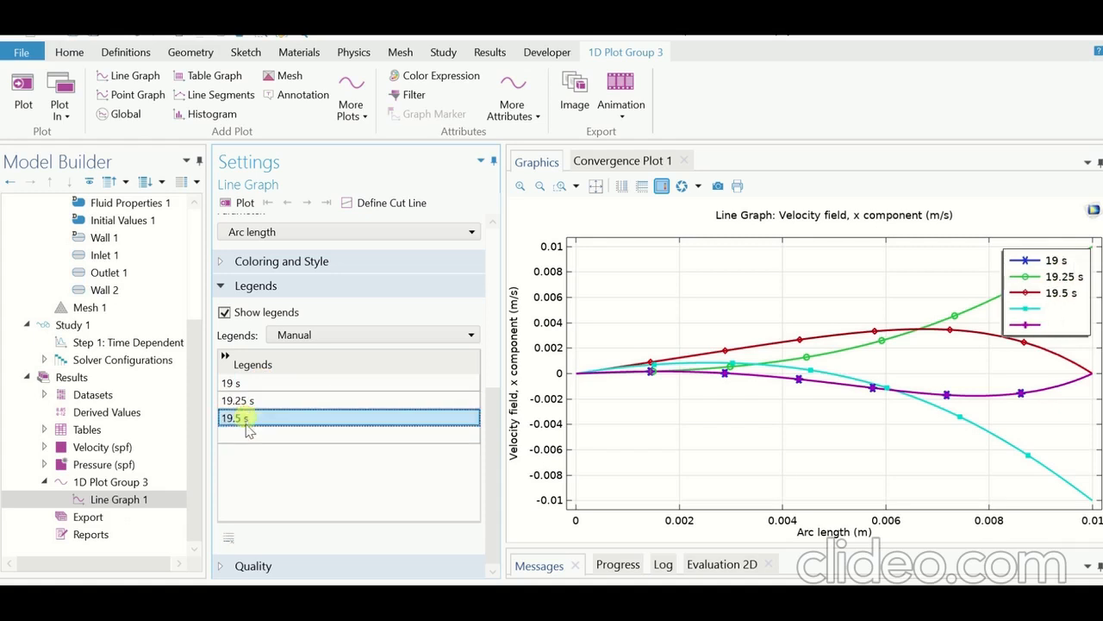
# Step: Add 19.75 s and 20 s as the fourth and fifth manual legends of Line Graph 1
pyautogui.click(246, 435)
pyautogui.write('19')
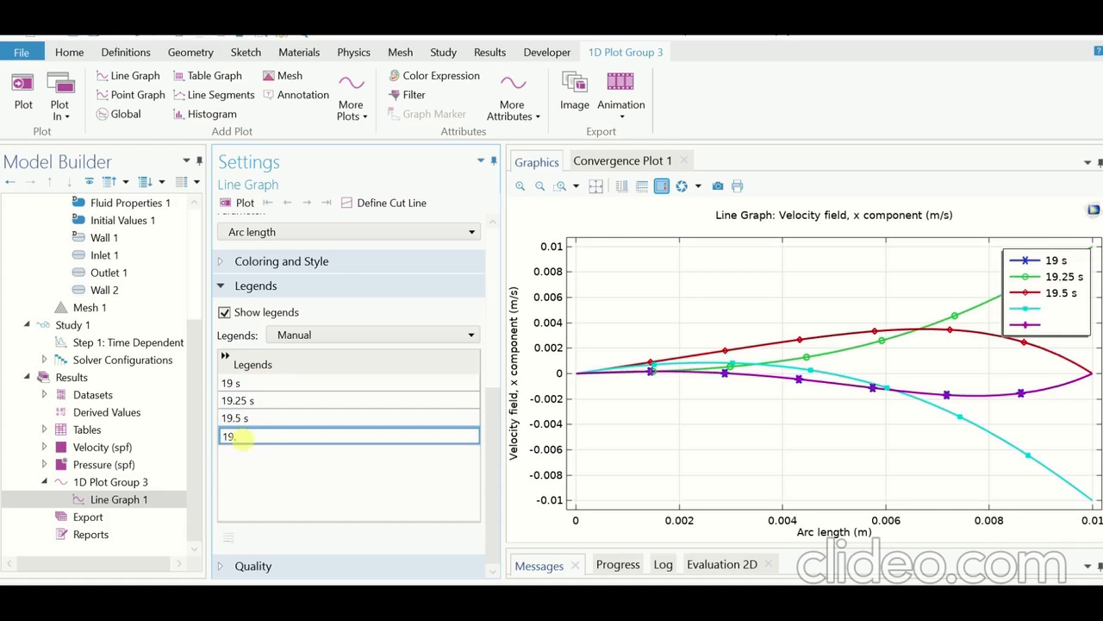
pyautogui.write('.74')
pyautogui.press('BackSpace')
pyautogui.write('5')
pyautogui.press('Return')
pyautogui.click(264, 437)
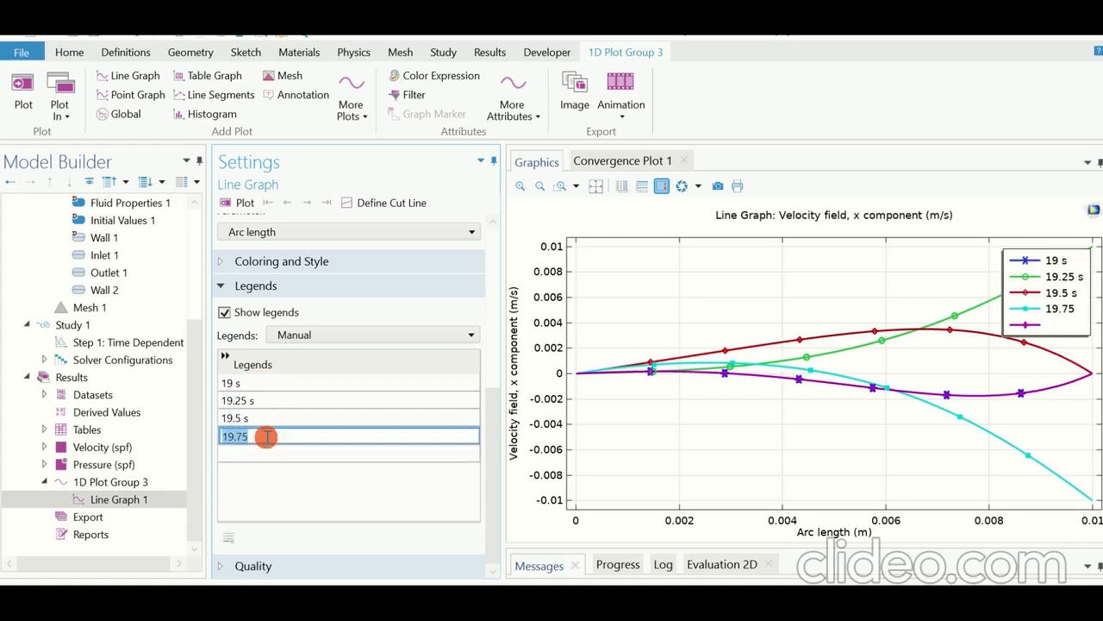
pyautogui.click(266, 437)
pyautogui.write('s')
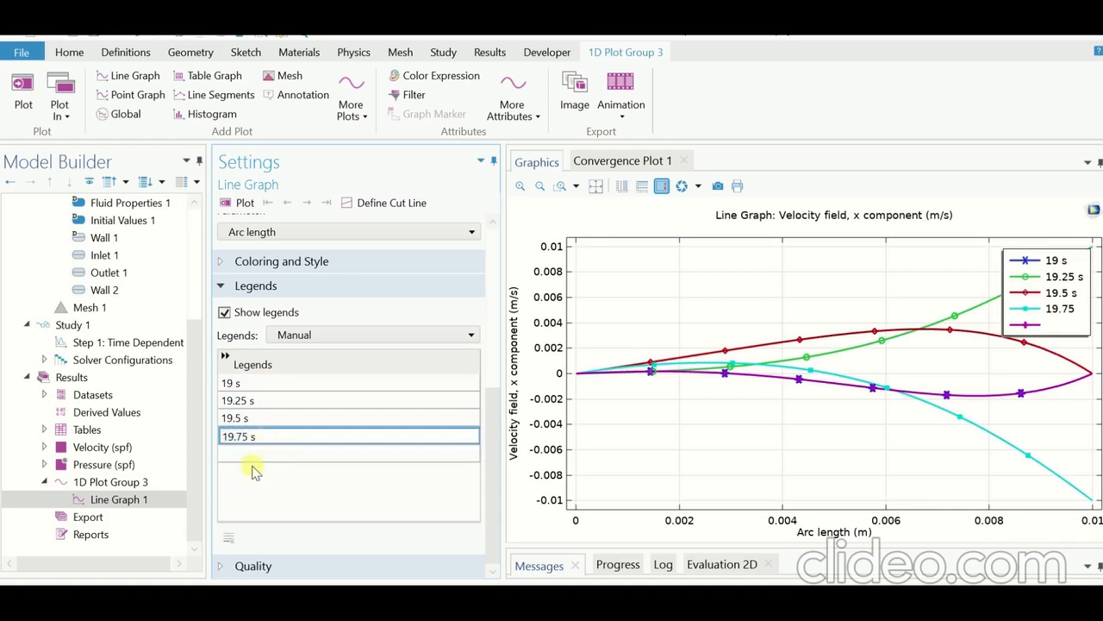
pyautogui.click(248, 455)
pyautogui.write('20 s')
pyautogui.press('Return')
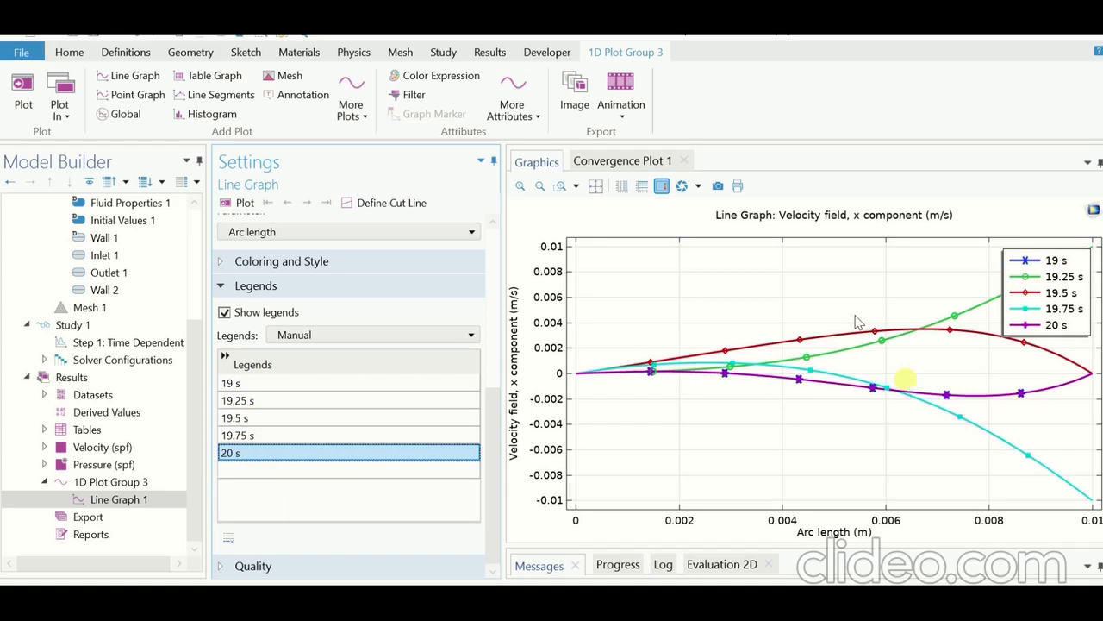
# Step: Turn off the legend display for Line Graph 1
pyautogui.moveTo(551, 37)
pyautogui.click(437, 69)
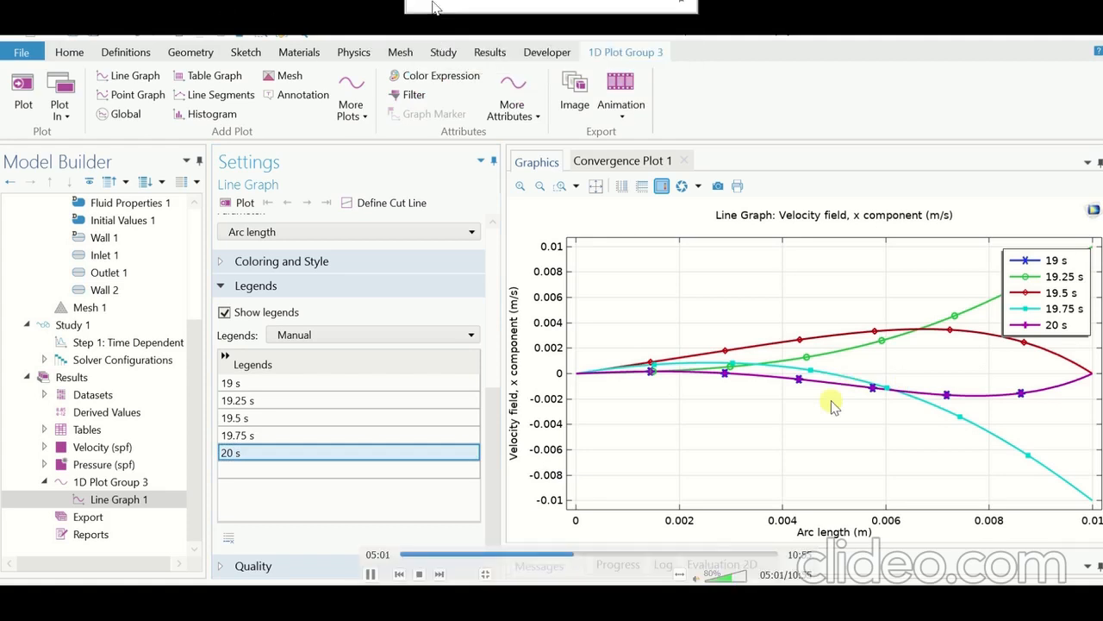
pyautogui.moveTo(435, 25)
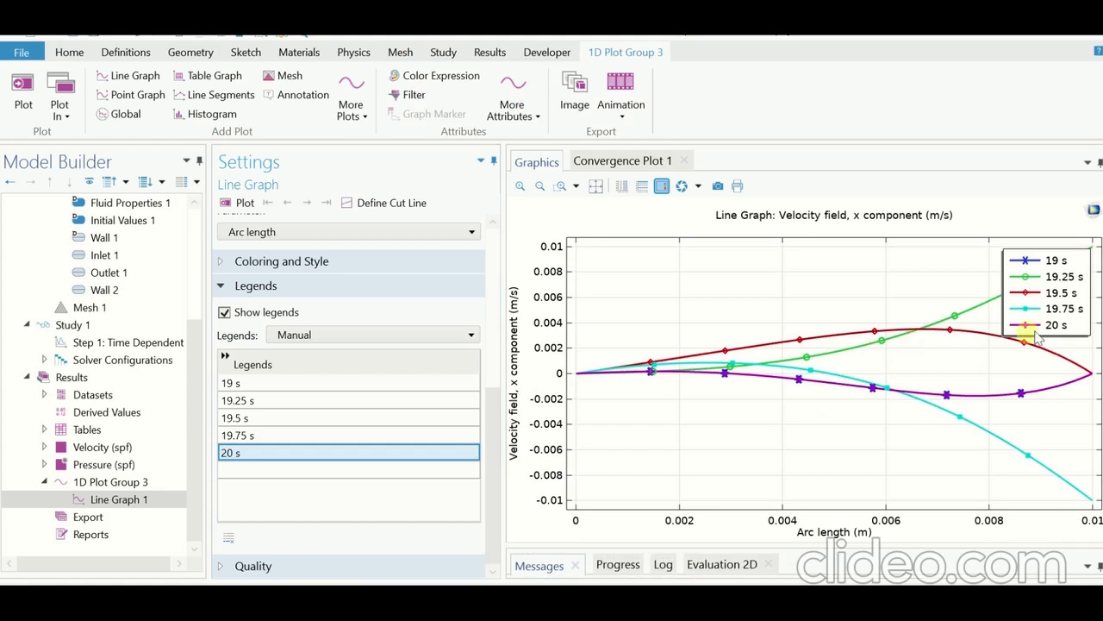
pyautogui.click(226, 314)
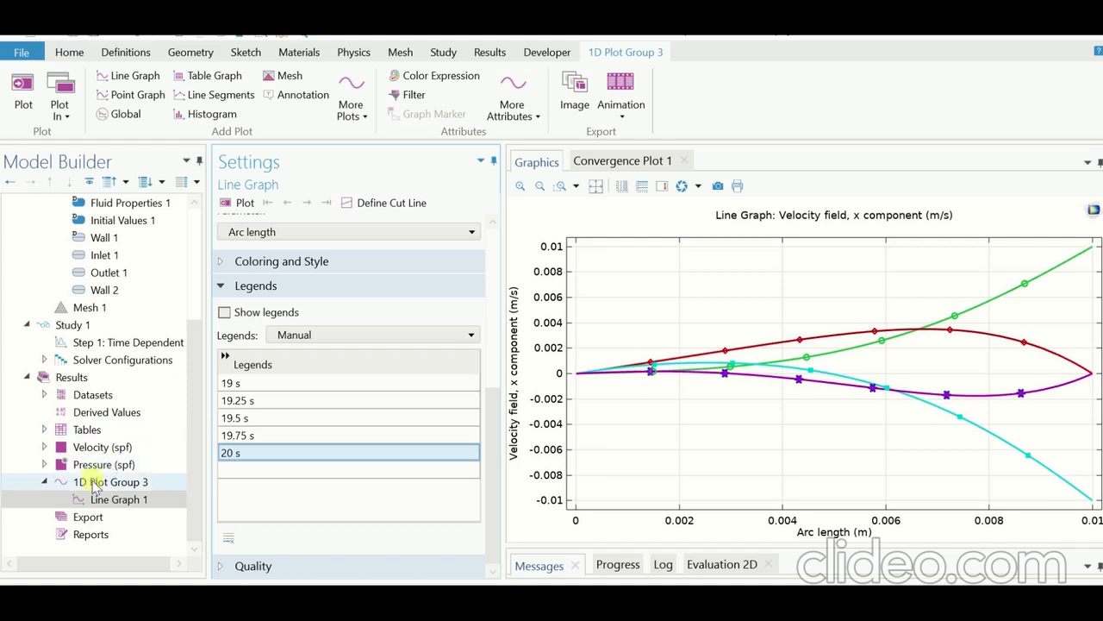
# Step: Plot the velocity magnitude surface of the Velocity (spf) group at 19.25 s
pyautogui.click(44, 447)
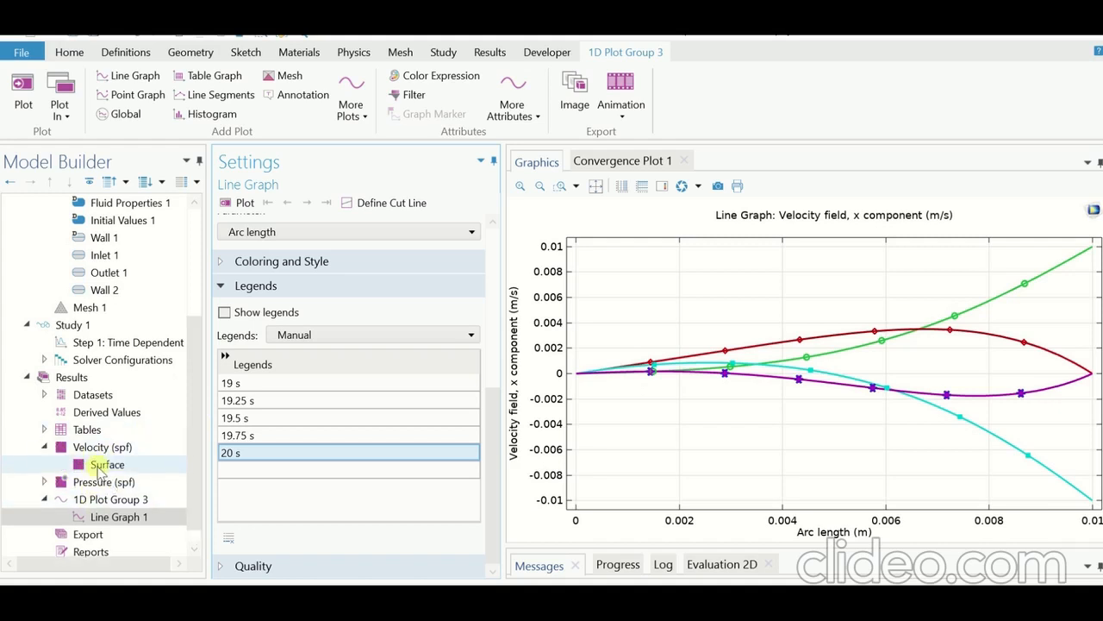
pyautogui.click(100, 466)
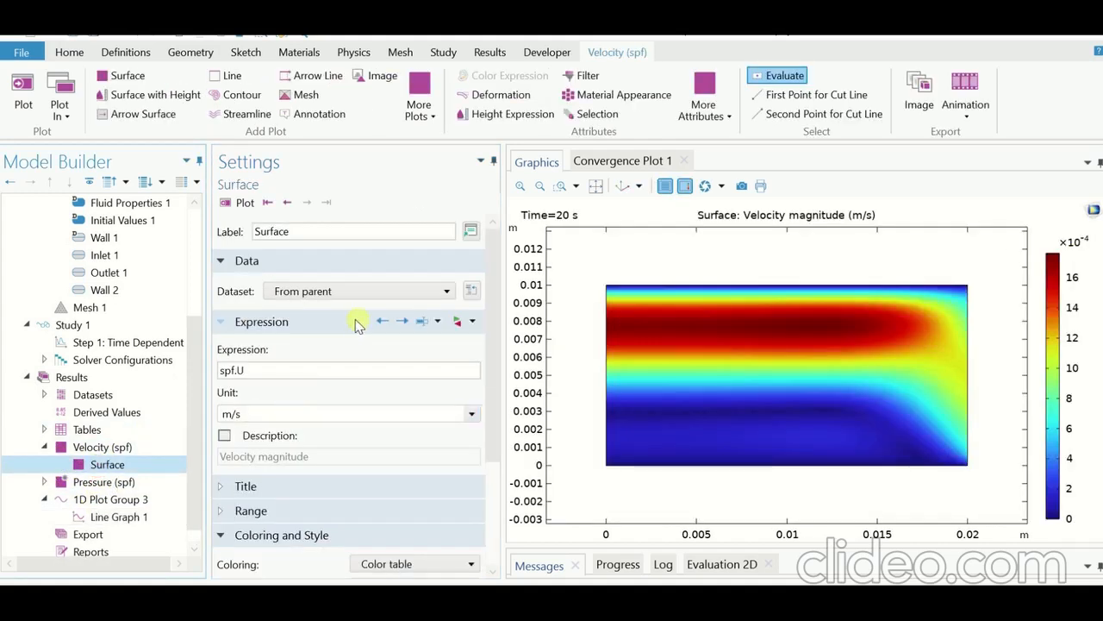
pyautogui.click(305, 297)
pyautogui.click(305, 298)
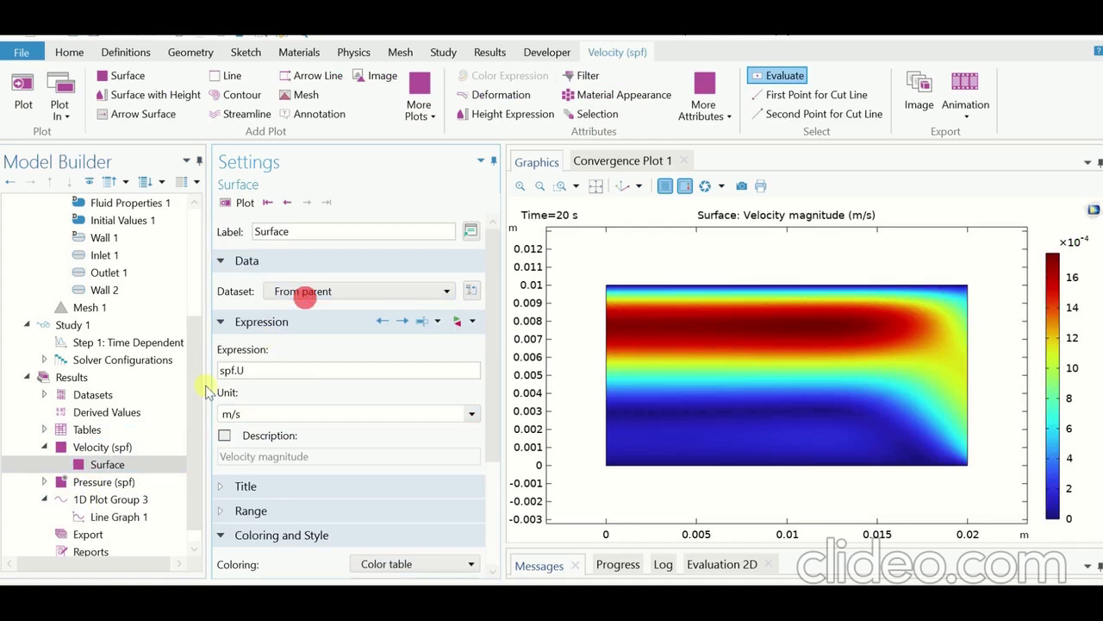
pyautogui.click(135, 448)
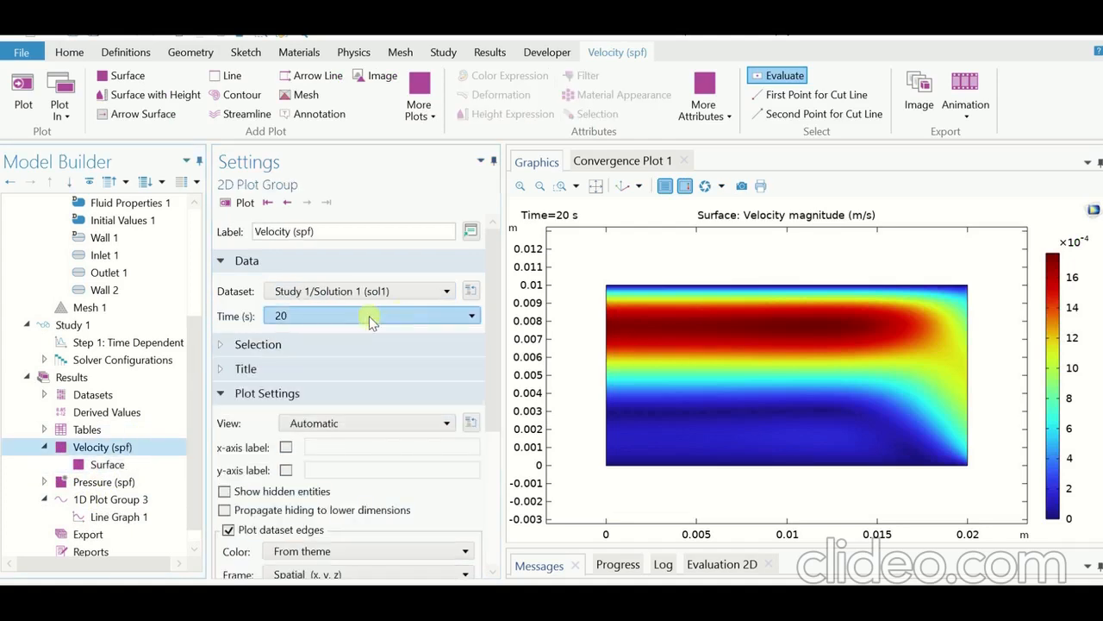
pyautogui.click(370, 317)
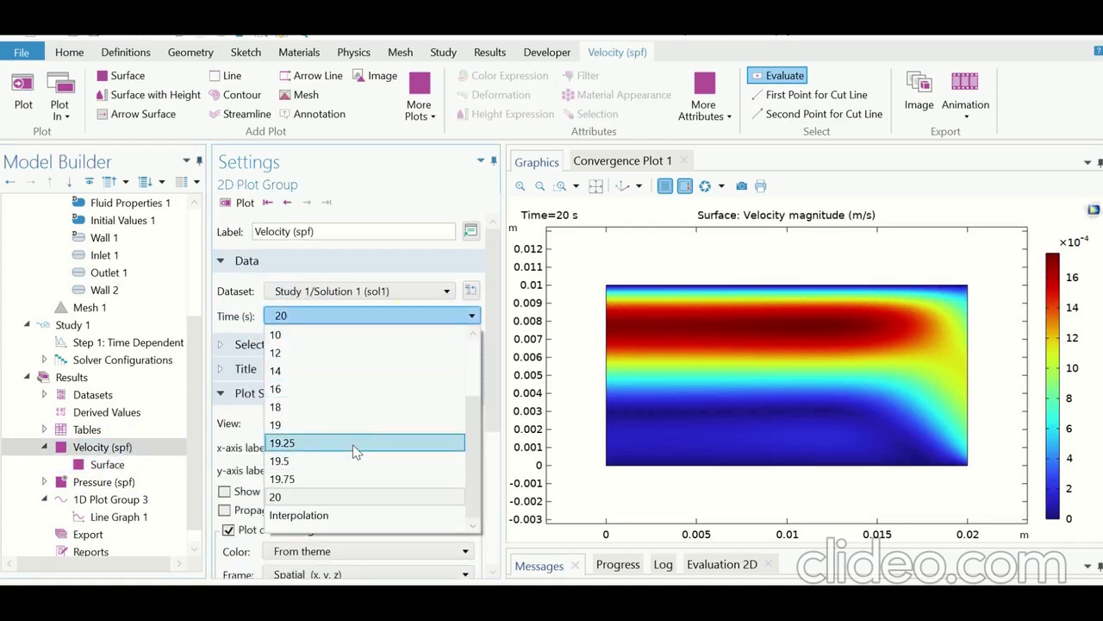
pyautogui.click(356, 443)
pyautogui.click(222, 203)
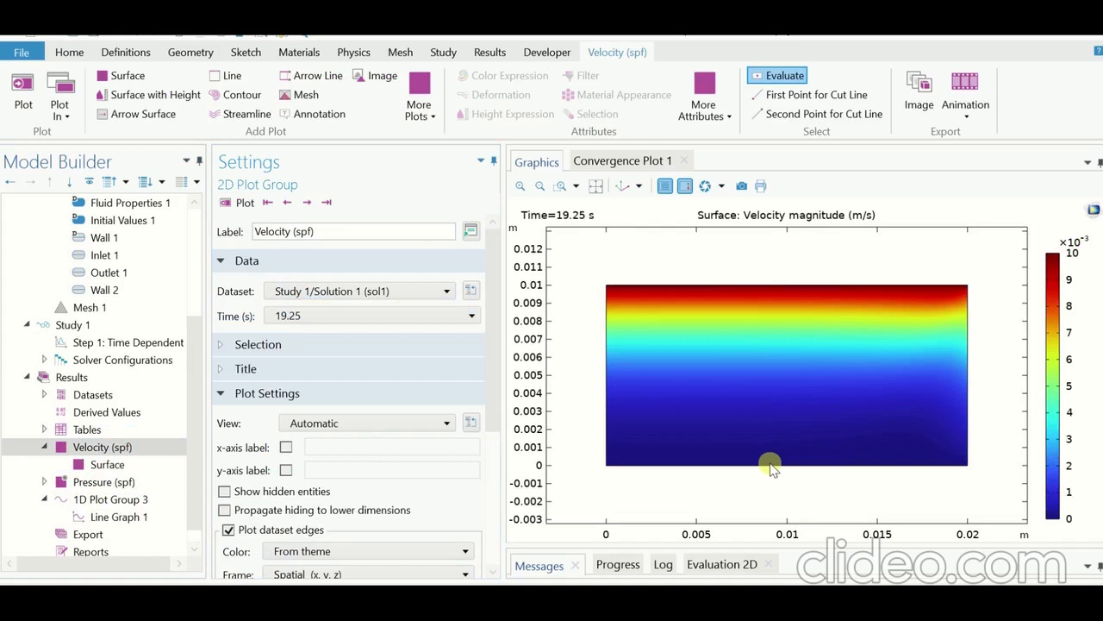
# Step: Show 1D Plot Group 3 to compare its x-velocity profiles with the 19.25 s surface plot
pyautogui.click(387, 317)
pyautogui.click(388, 317)
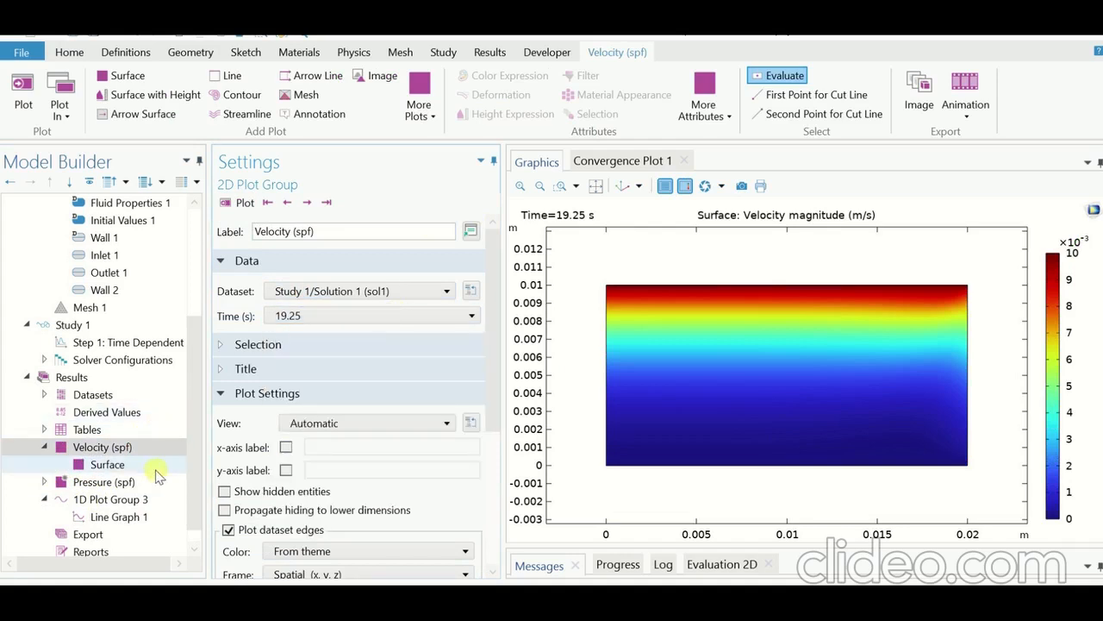
pyautogui.click(112, 501)
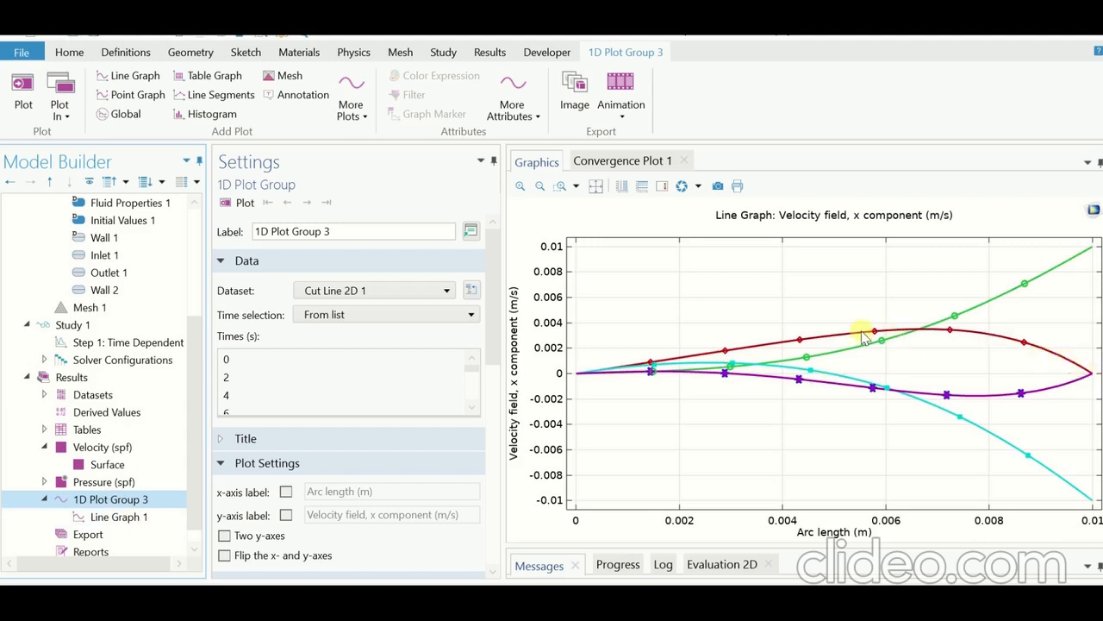
# Step: Set the time of the Velocity (spf) plot group to 19.5 s and plot it
pyautogui.click(103, 464)
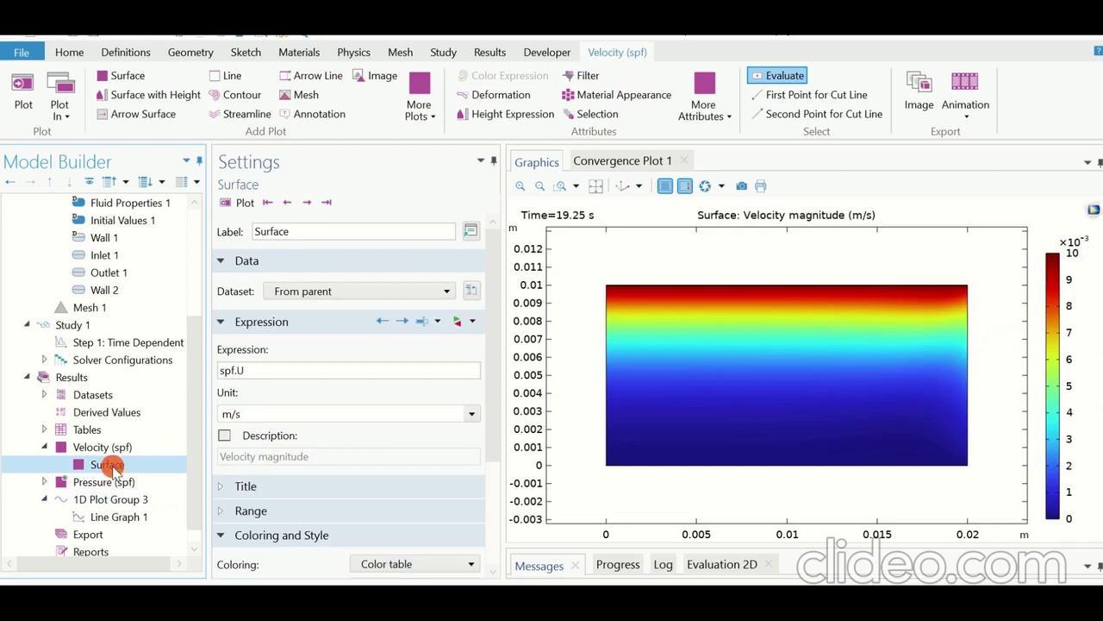
pyautogui.click(364, 293)
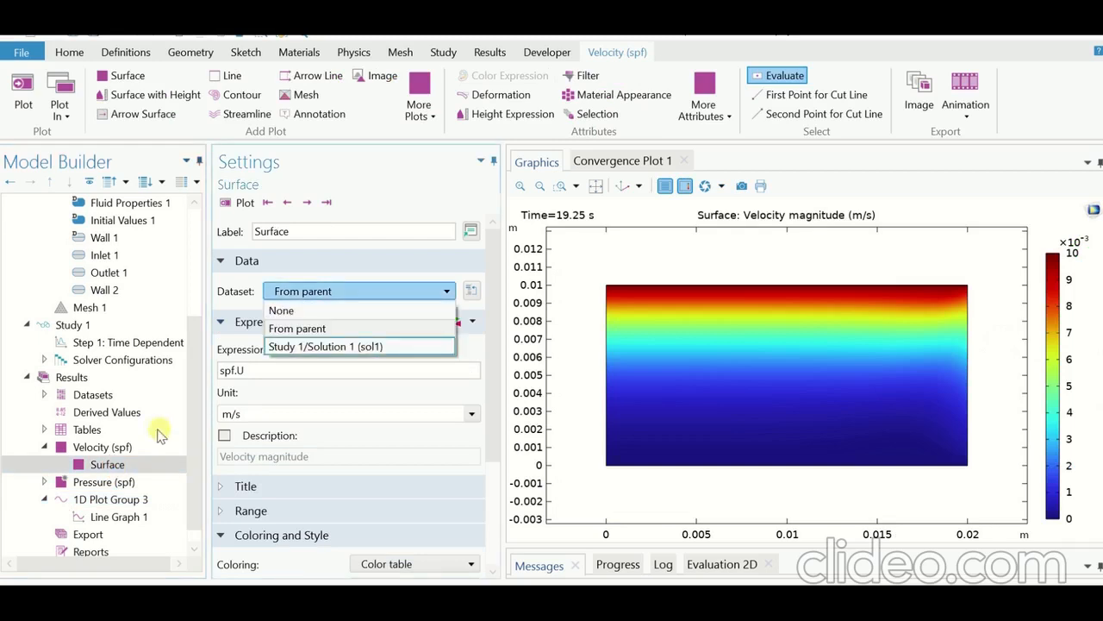
pyautogui.click(136, 446)
pyautogui.click(108, 446)
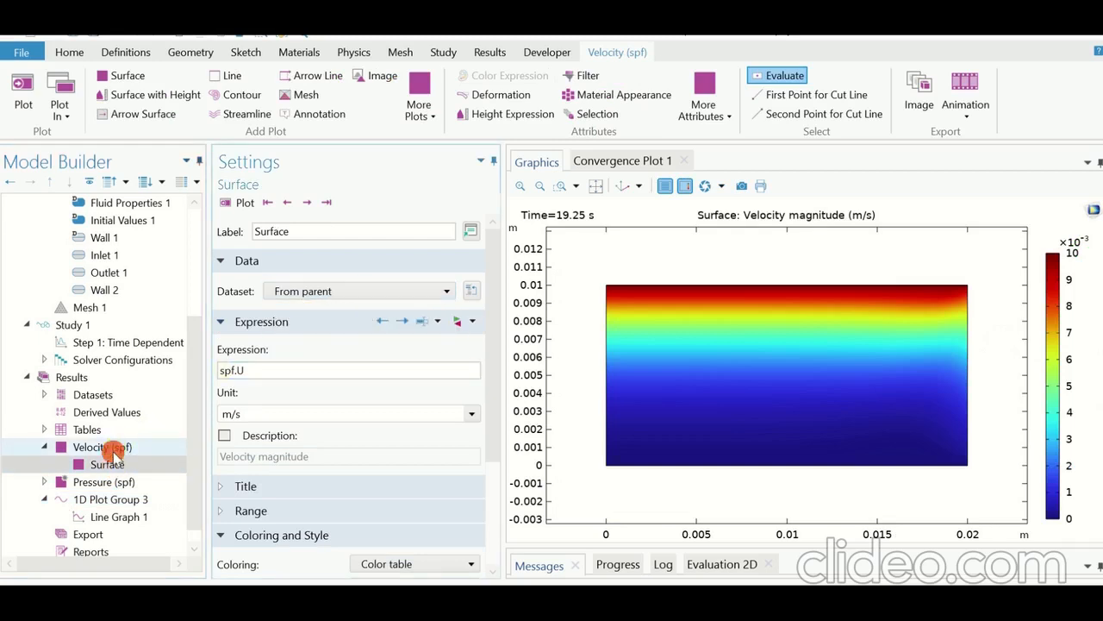
pyautogui.click(343, 317)
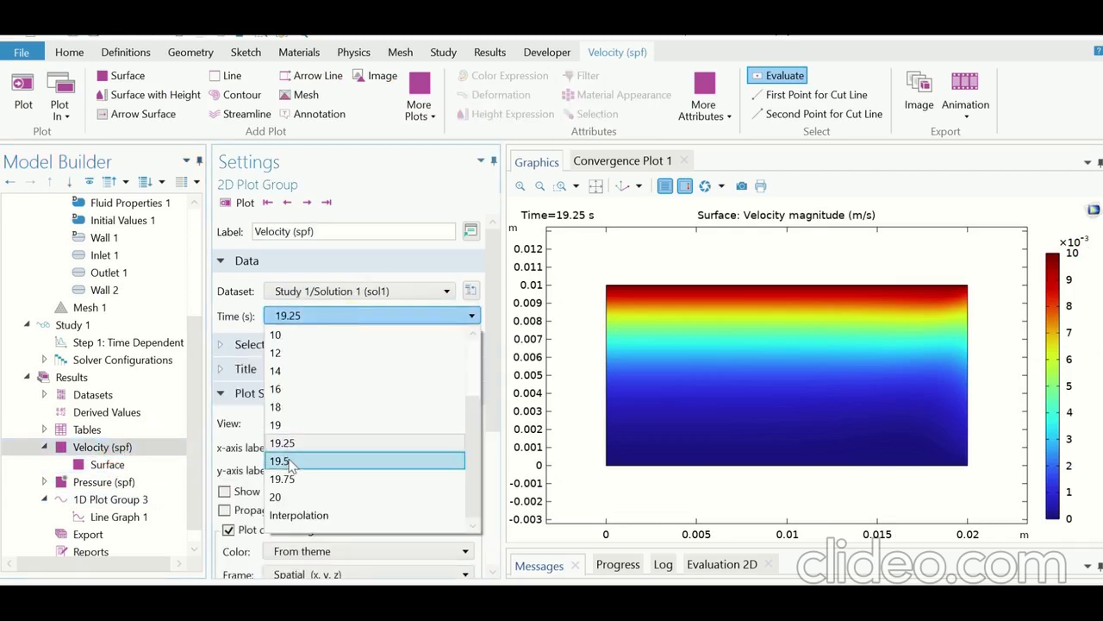
pyautogui.click(293, 459)
pyautogui.click(233, 203)
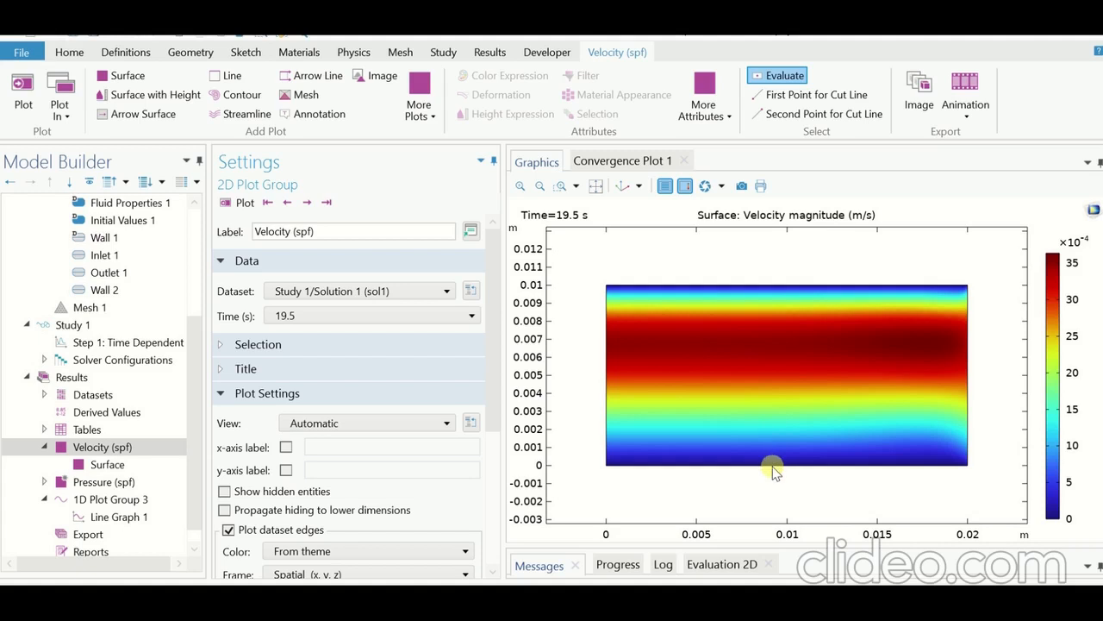
# Step: Return to 1D Plot Group 3 and review its velocity profiles along with its axis, grid and legend settings
pyautogui.click(110, 464)
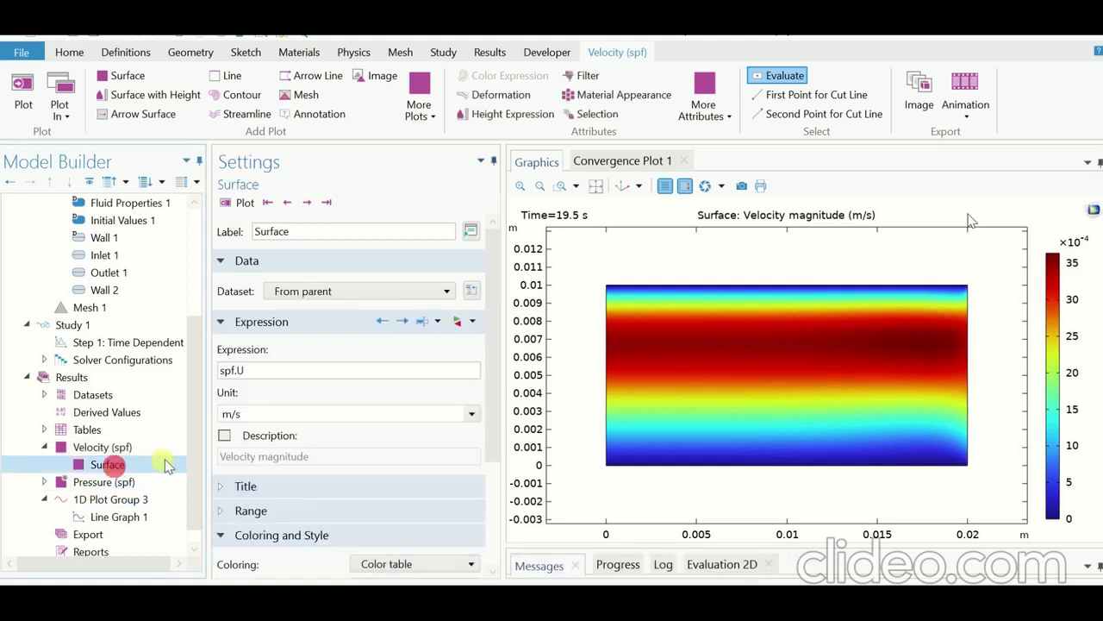
pyautogui.click(133, 499)
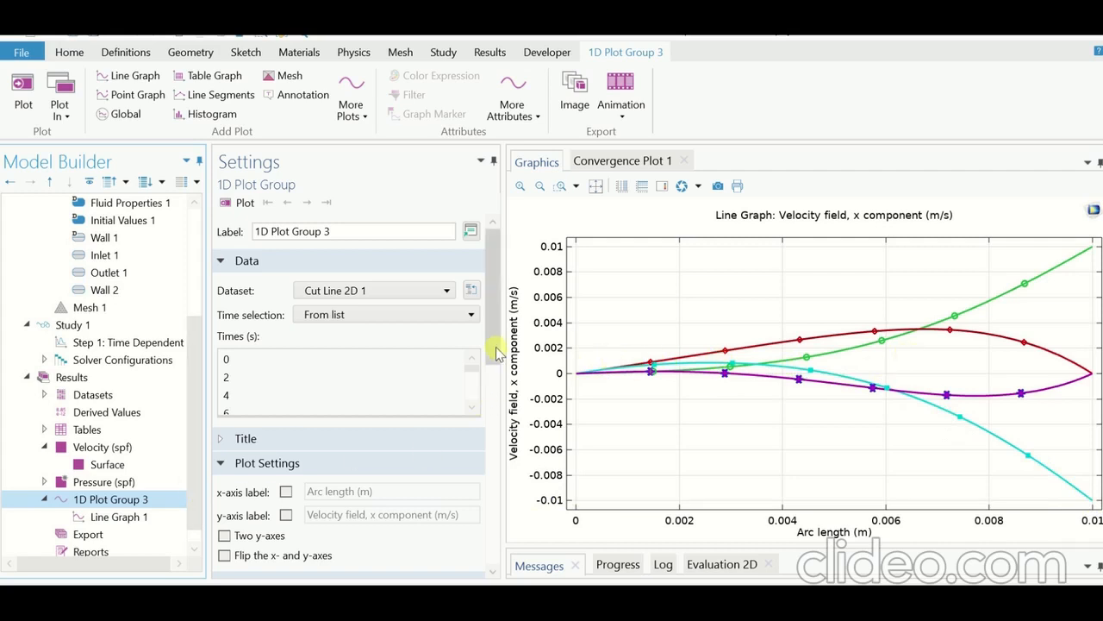
pyautogui.moveTo(495, 347); pyautogui.dragTo(490, 468)
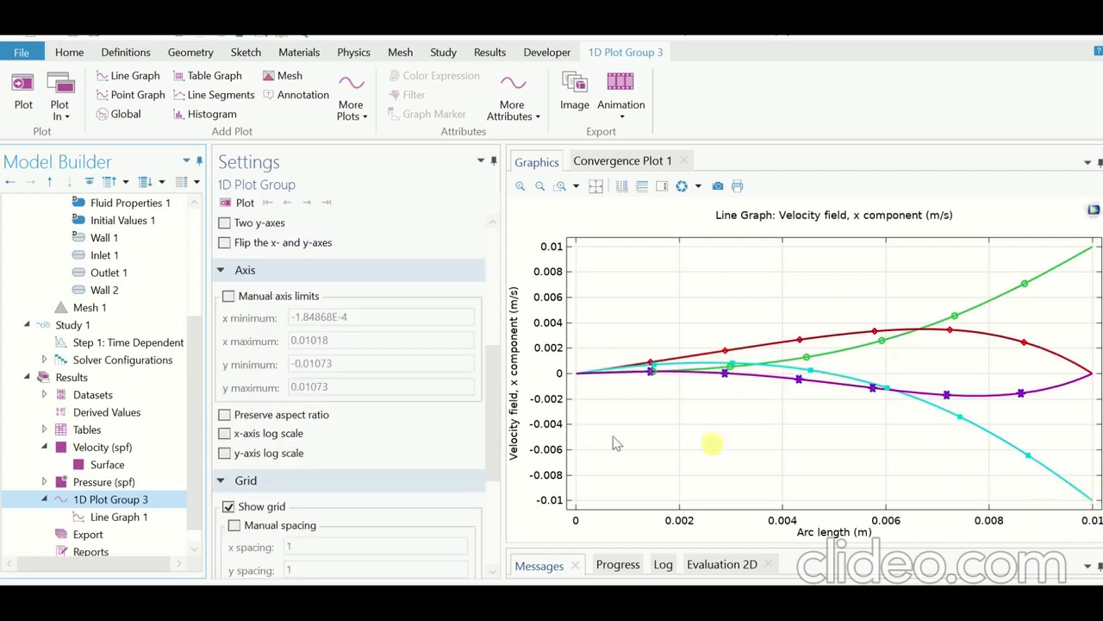
pyautogui.moveTo(488, 424); pyautogui.dragTo(509, 504)
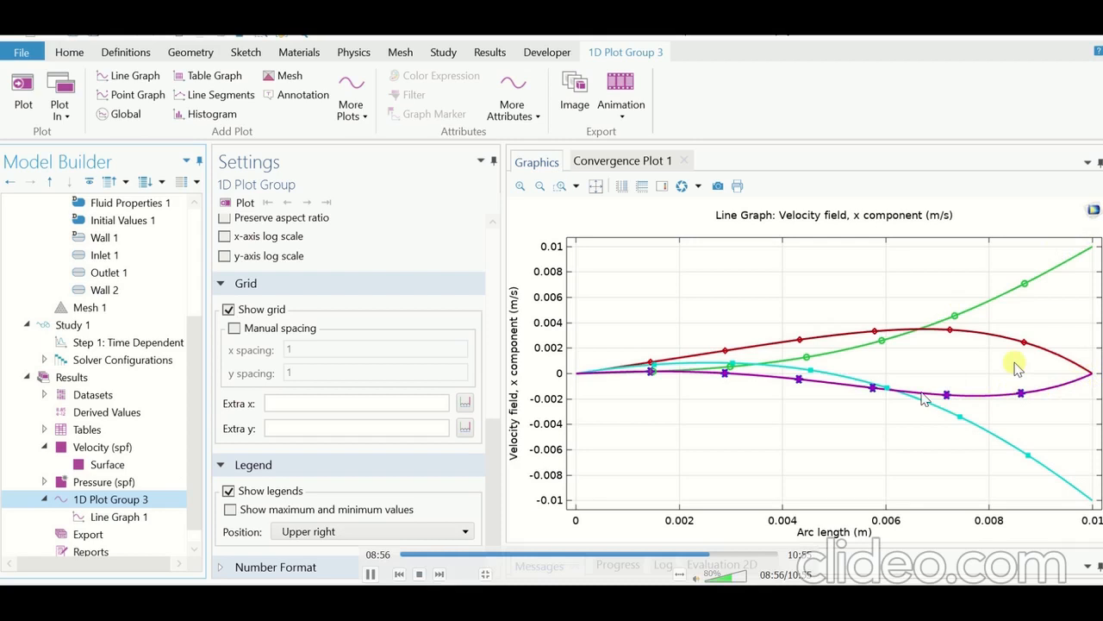
pyautogui.click(370, 573)
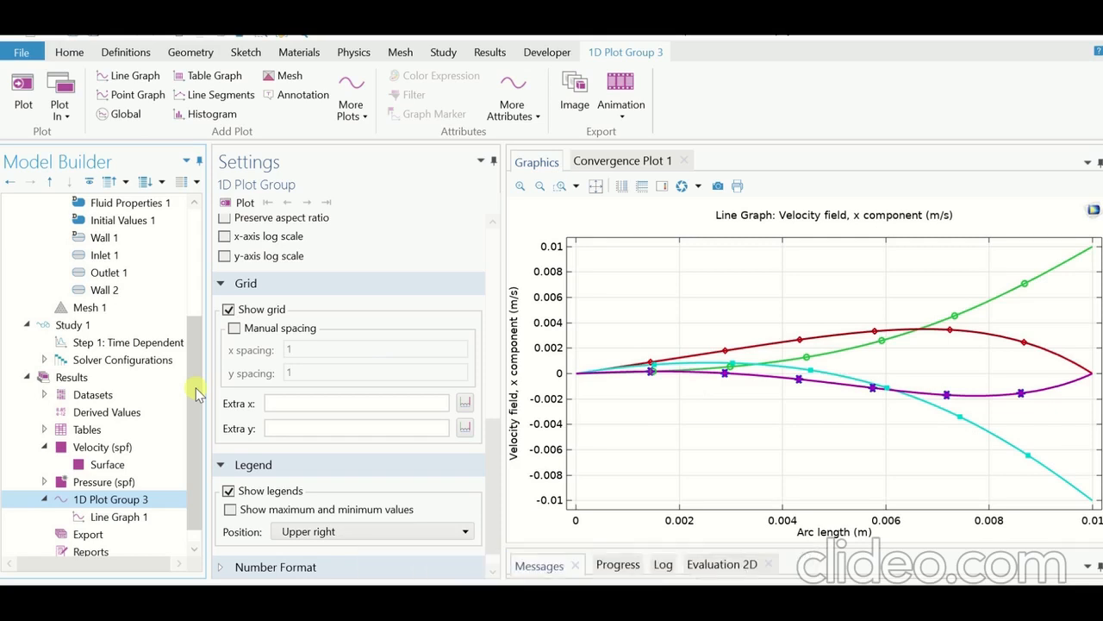
pyautogui.moveTo(197, 390)
pyautogui.mouseDown()
pyautogui.moveTo(197, 310)
pyautogui.moveTo(195, 385)
pyautogui.mouseUp()
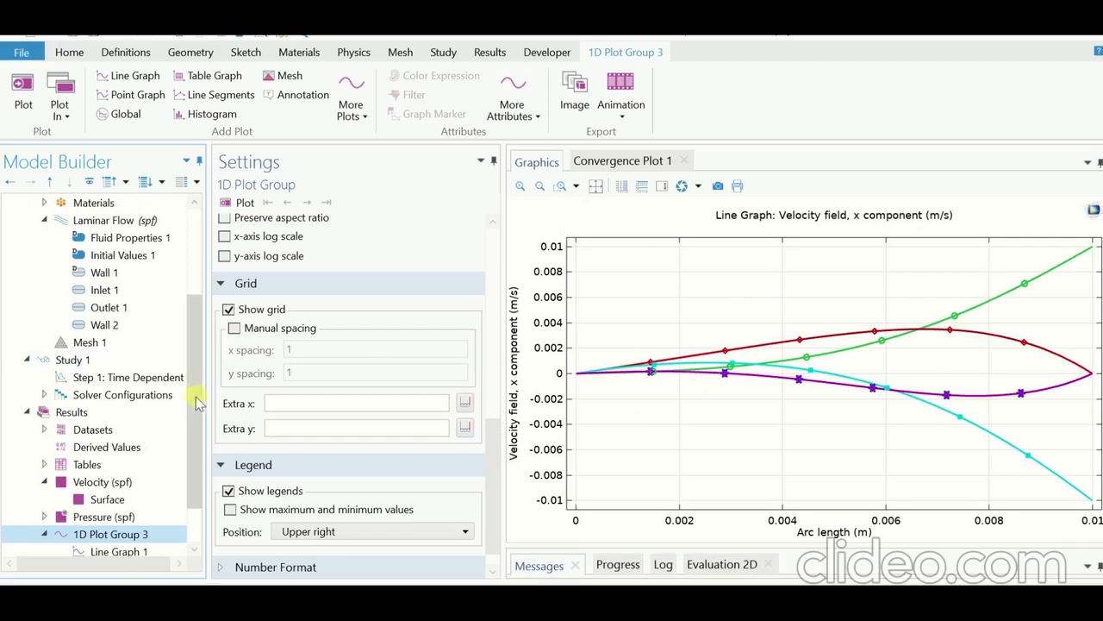
# Step: Set the expression of parameter mu1 to 0.1[g/cm/s] in Parameters 1 and compute the study again
pyautogui.moveTo(197, 393); pyautogui.dragTo(198, 293)
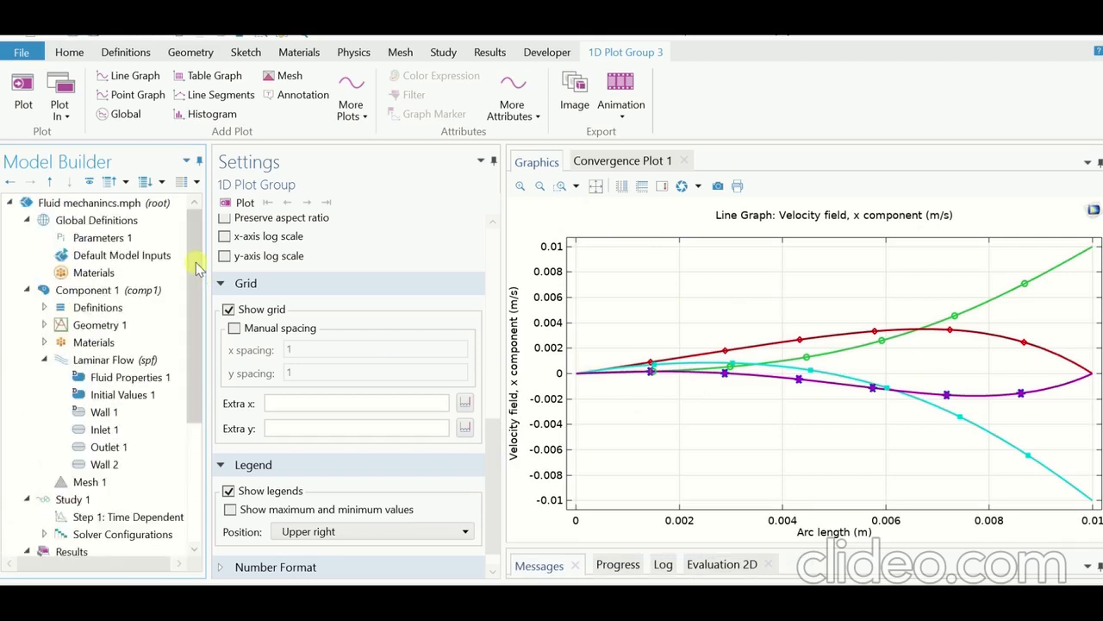
pyautogui.click(102, 237)
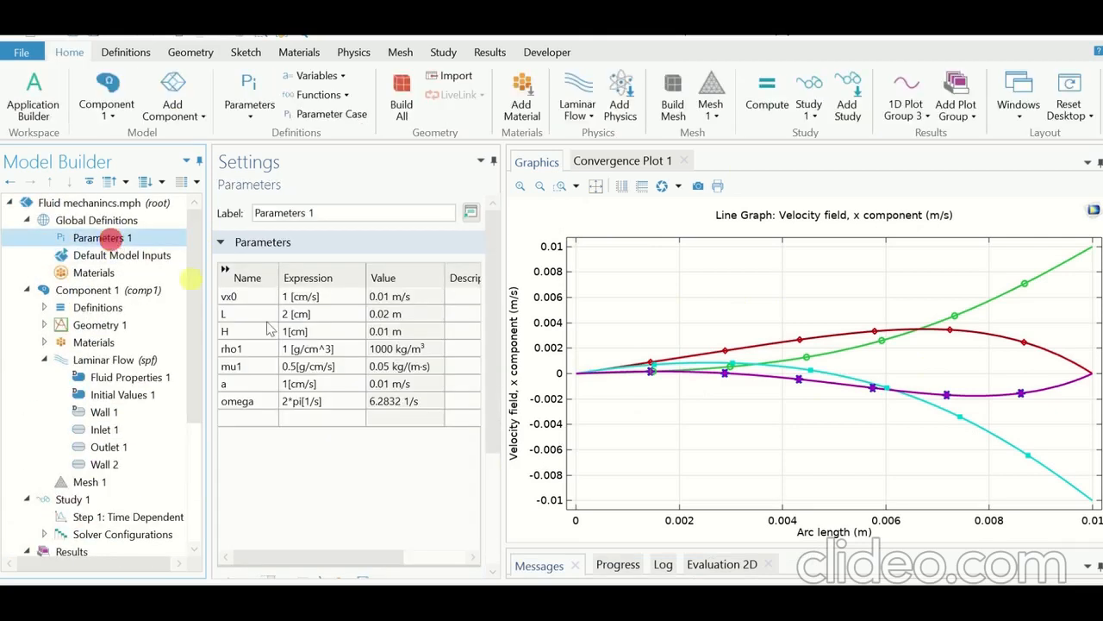
pyautogui.click(293, 367)
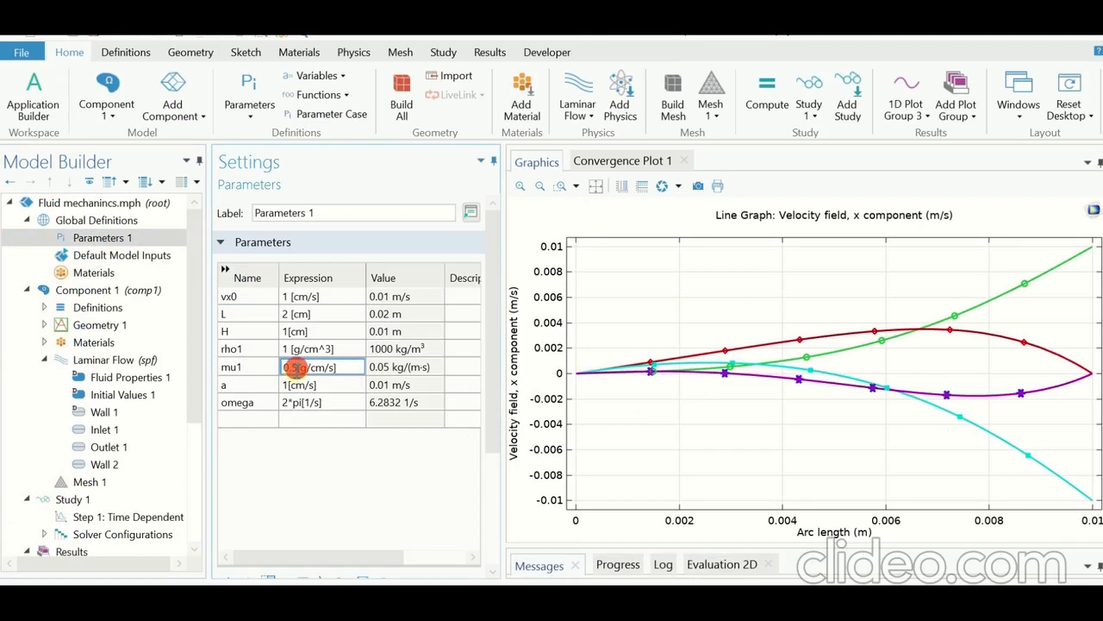
pyautogui.press('BackSpace')
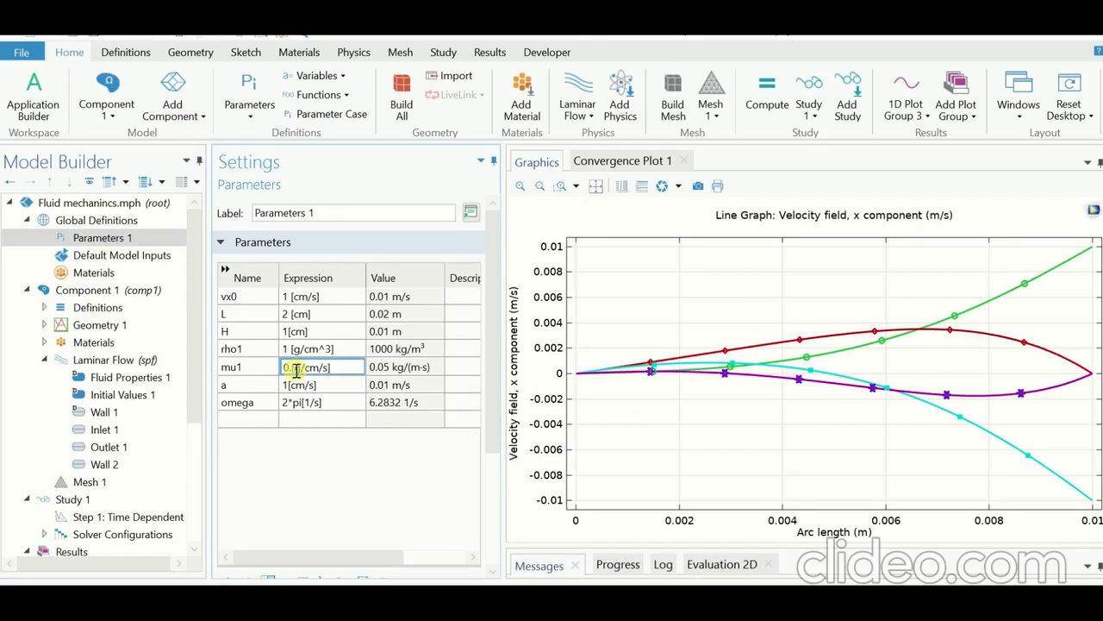
pyautogui.write('1')
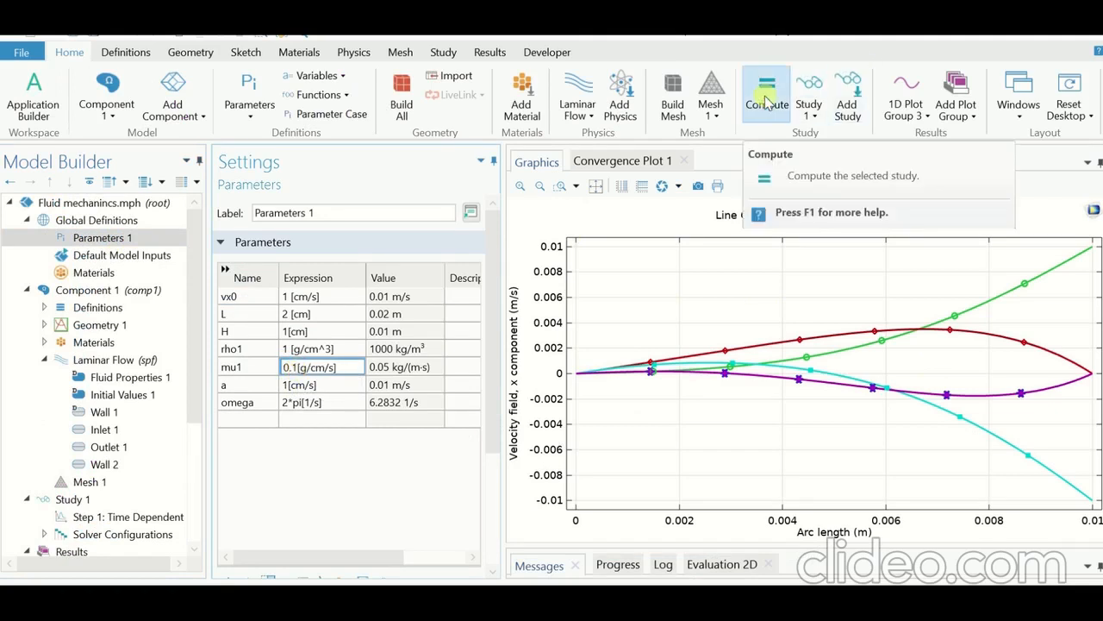
pyautogui.click(765, 101)
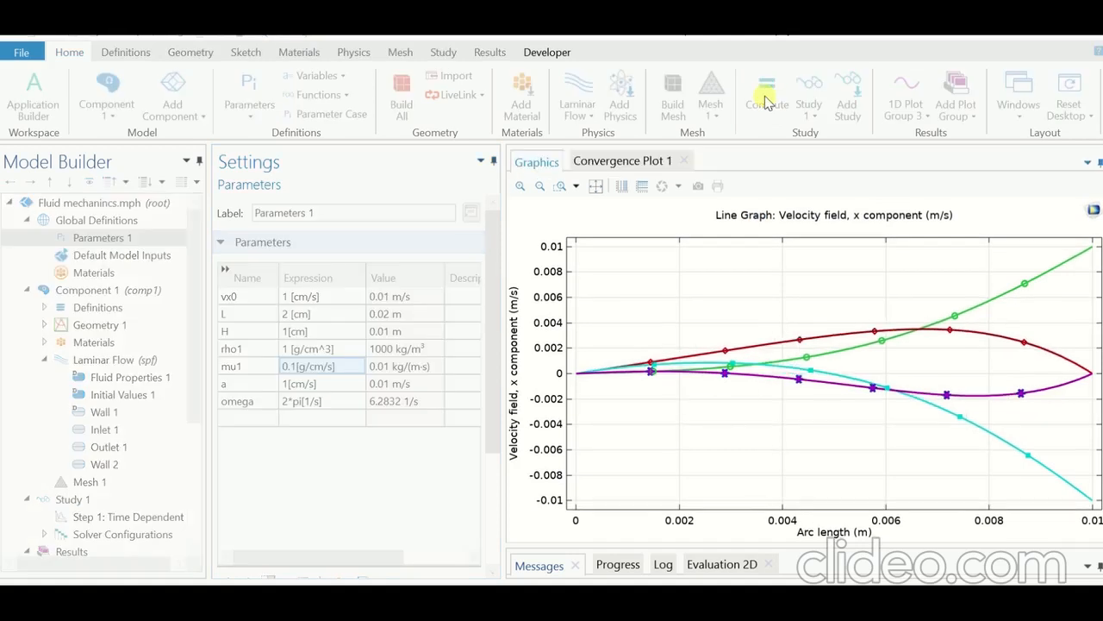
pyautogui.moveTo(455, 36)
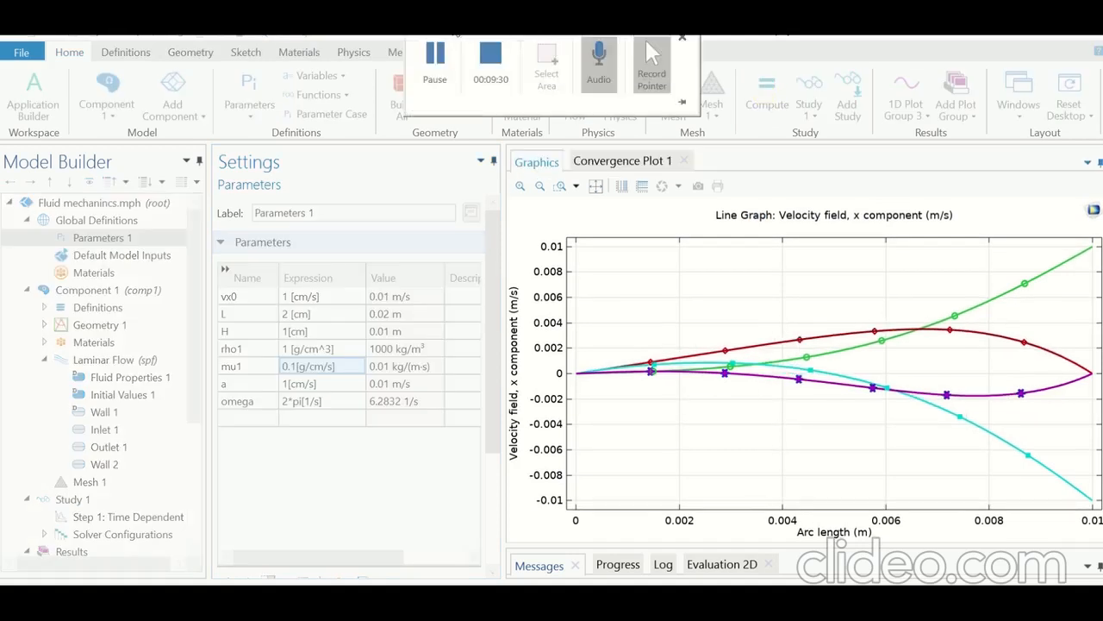
pyautogui.click(431, 65)
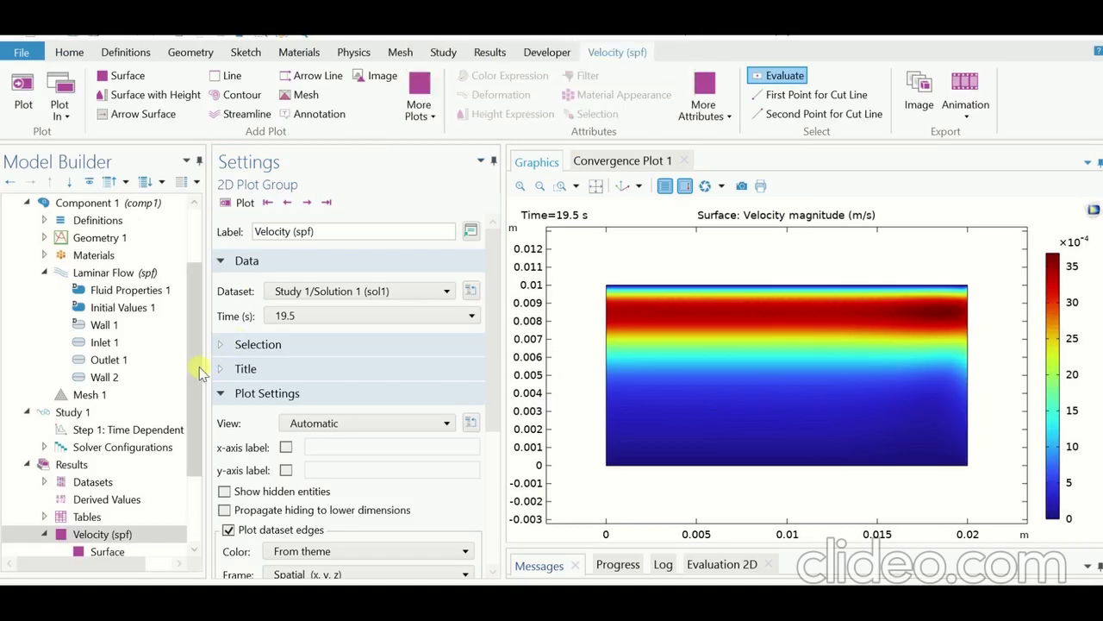
# Step: Show 1D Plot Group 3 to examine the x-velocity profiles recomputed with the lower viscosity
pyautogui.moveTo(196, 371); pyautogui.dragTo(193, 483)
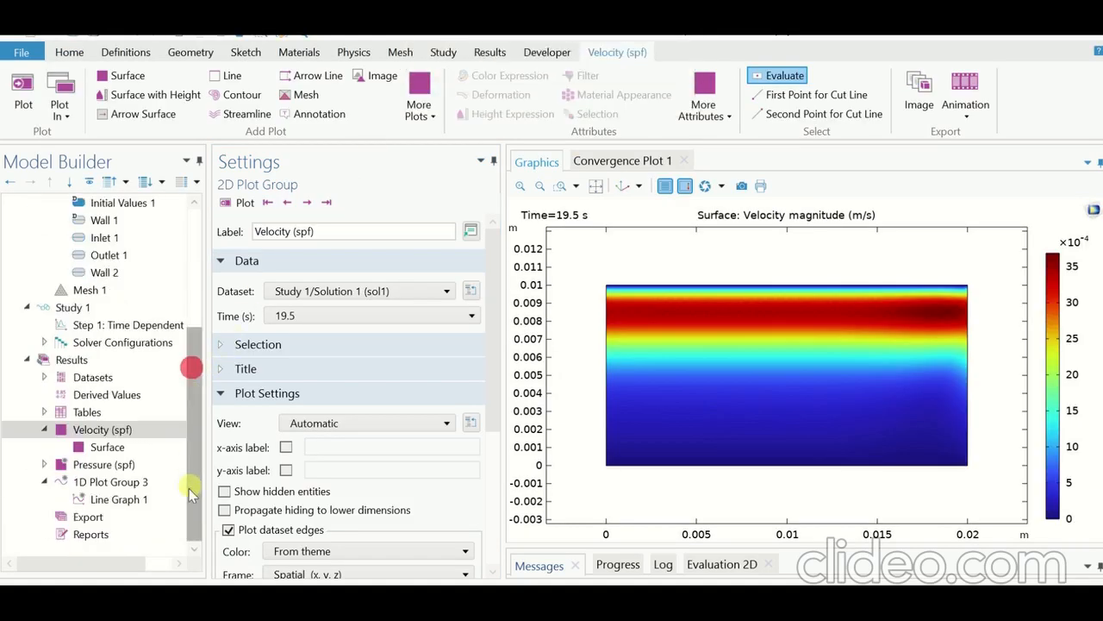
pyautogui.click(125, 484)
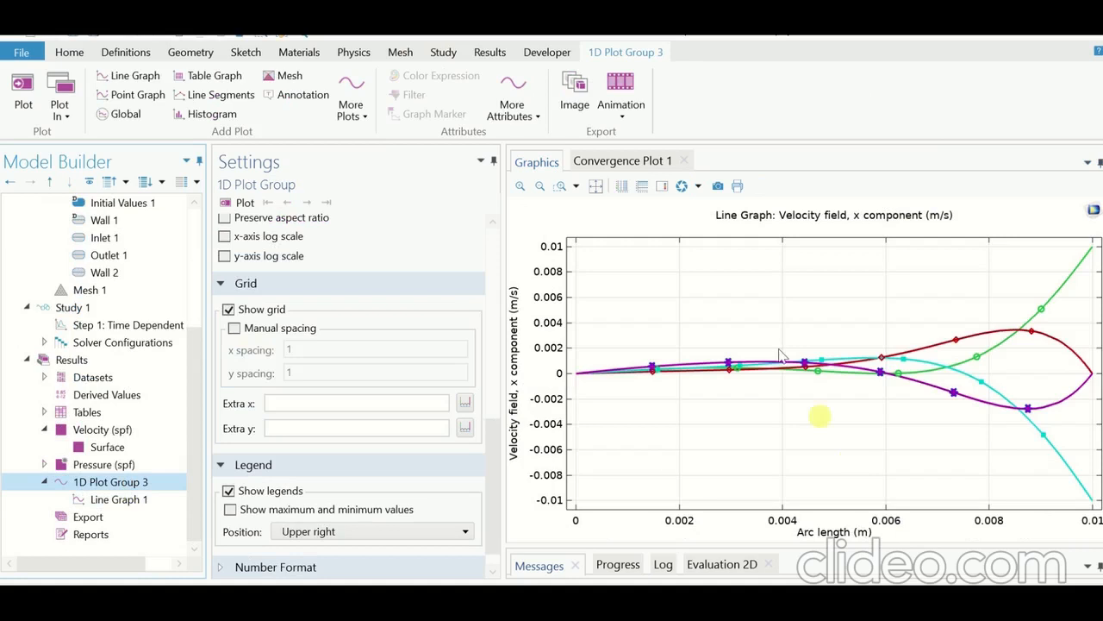
pyautogui.moveTo(518, 37)
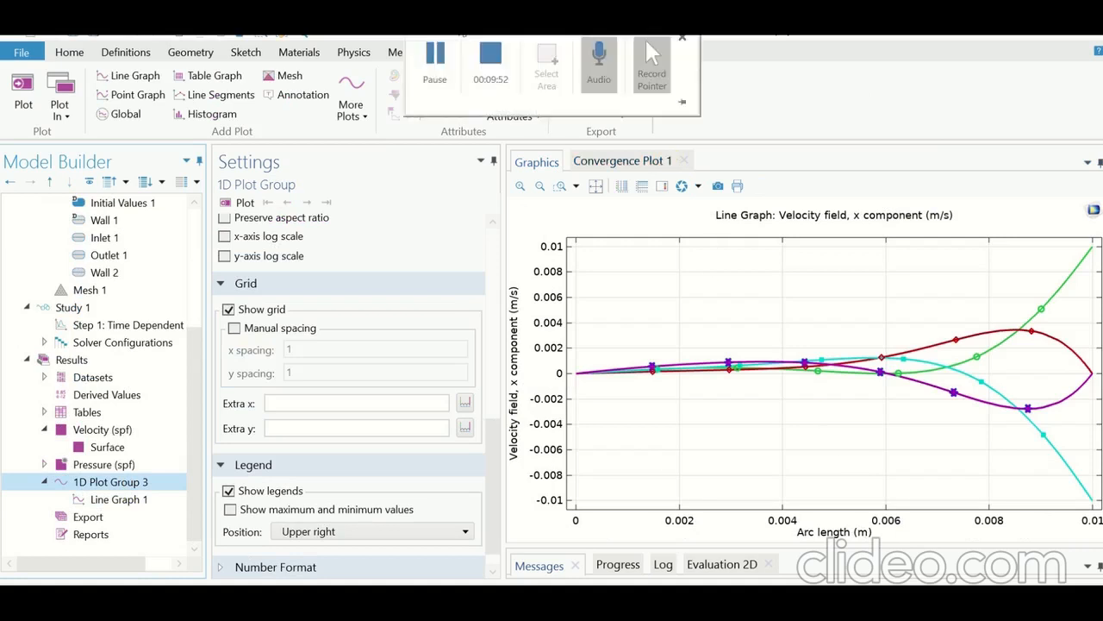
pyautogui.click(435, 68)
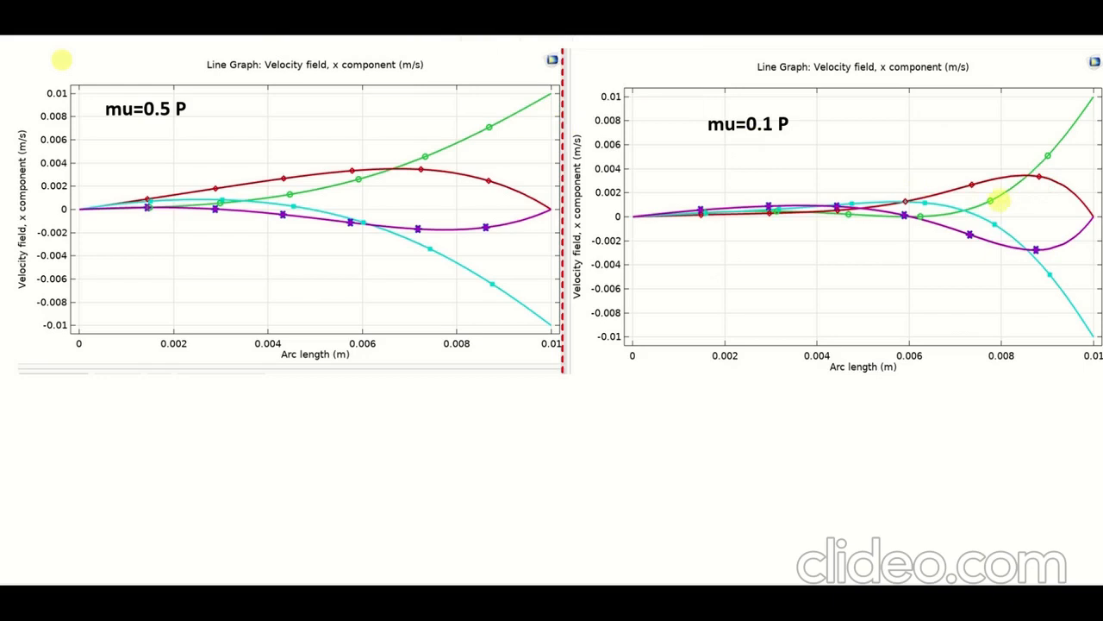
pyautogui.click(337, 193)
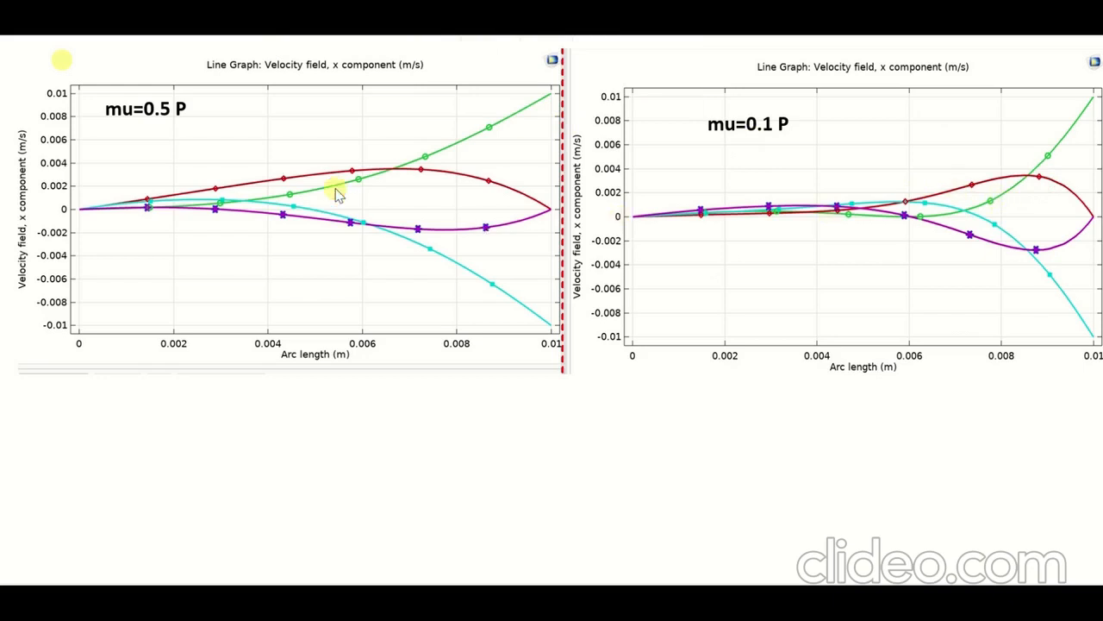